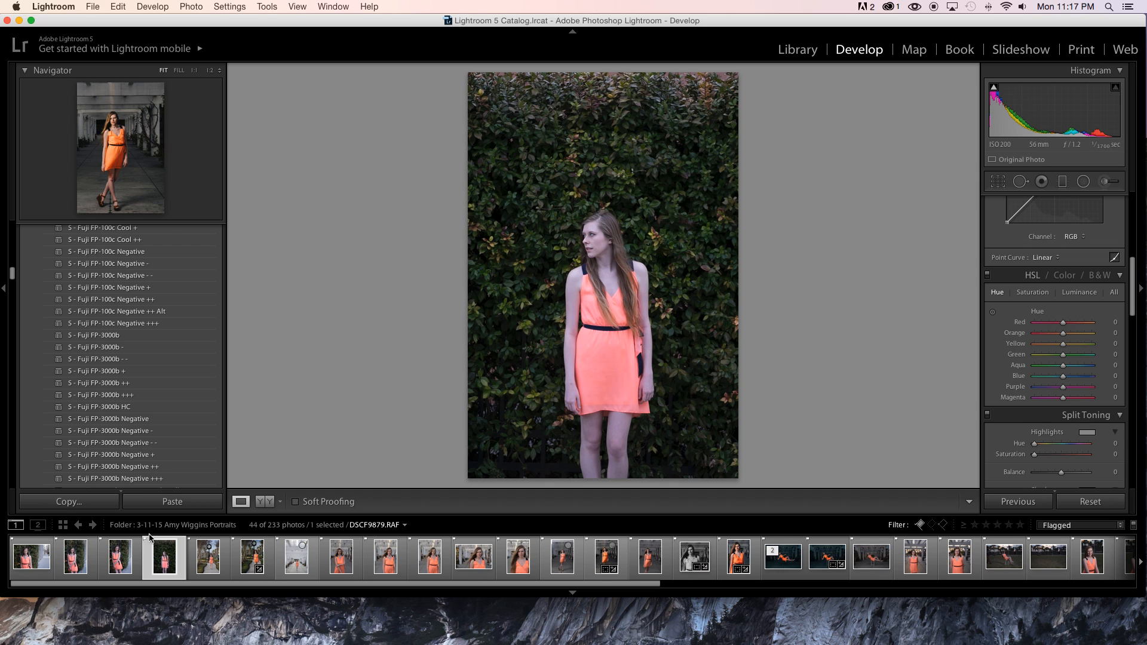
Select photo DSCF9776.RAF, try several Fuji FP-3000b preset strengths, and apply S - Fuji FP-3000b +.
click(141, 559)
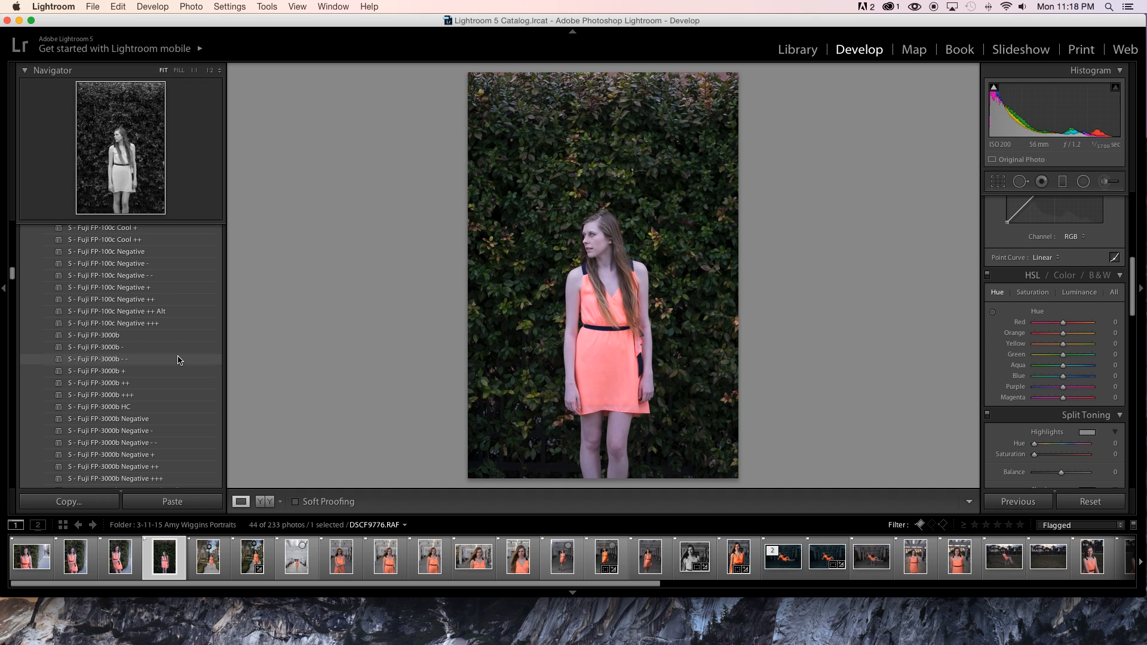
click(183, 336)
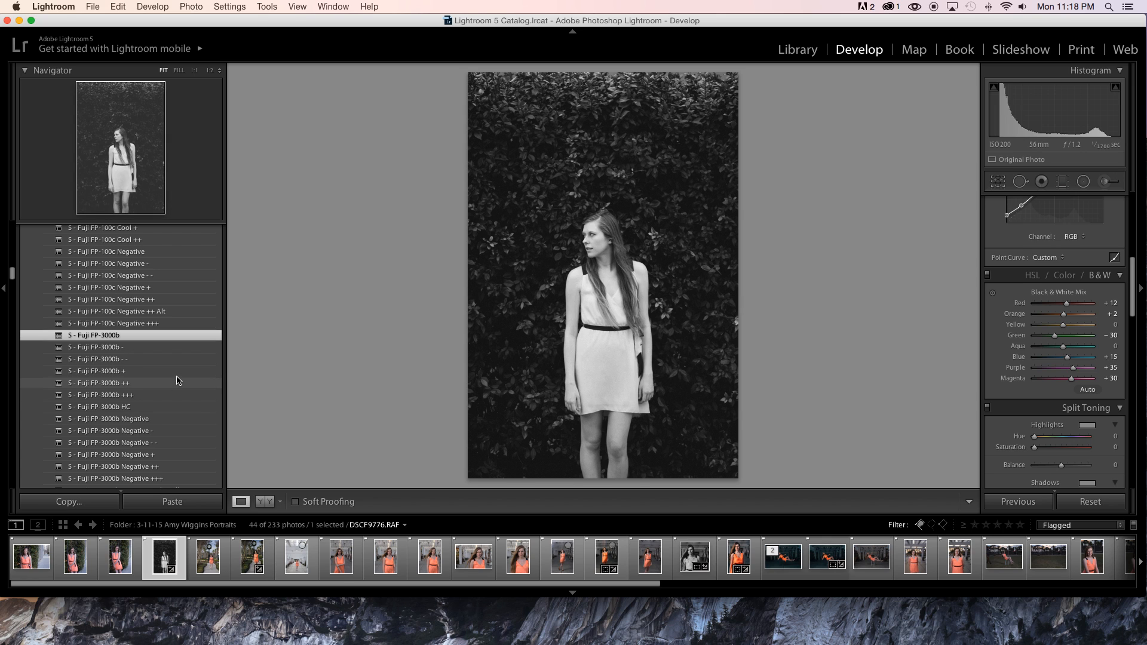
click(167, 395)
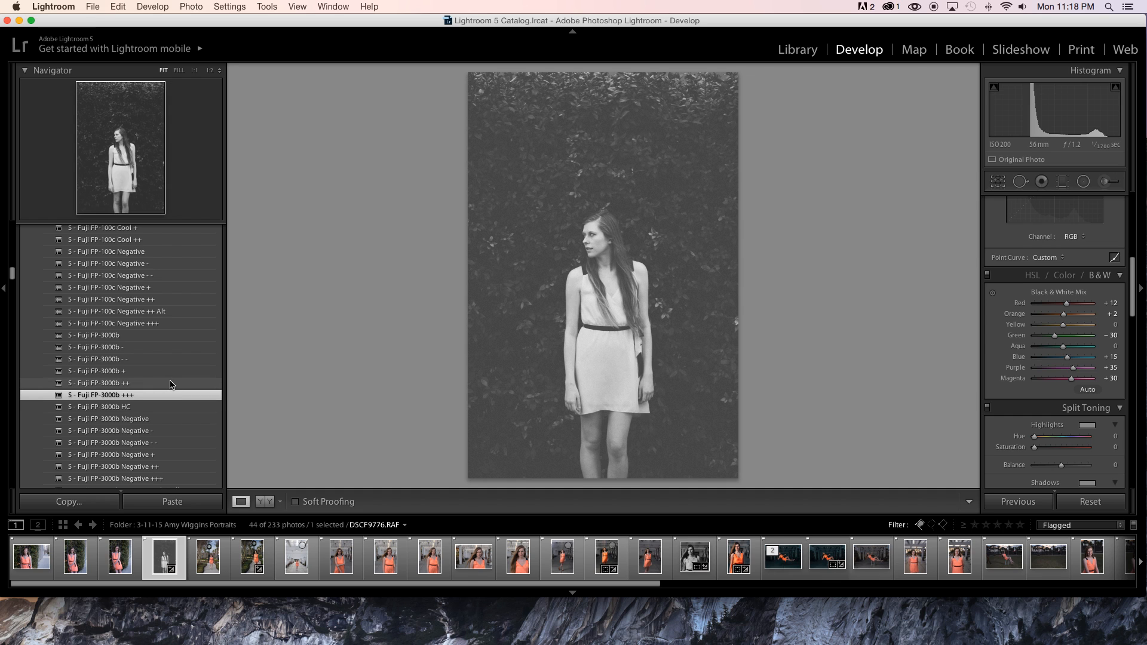
click(171, 384)
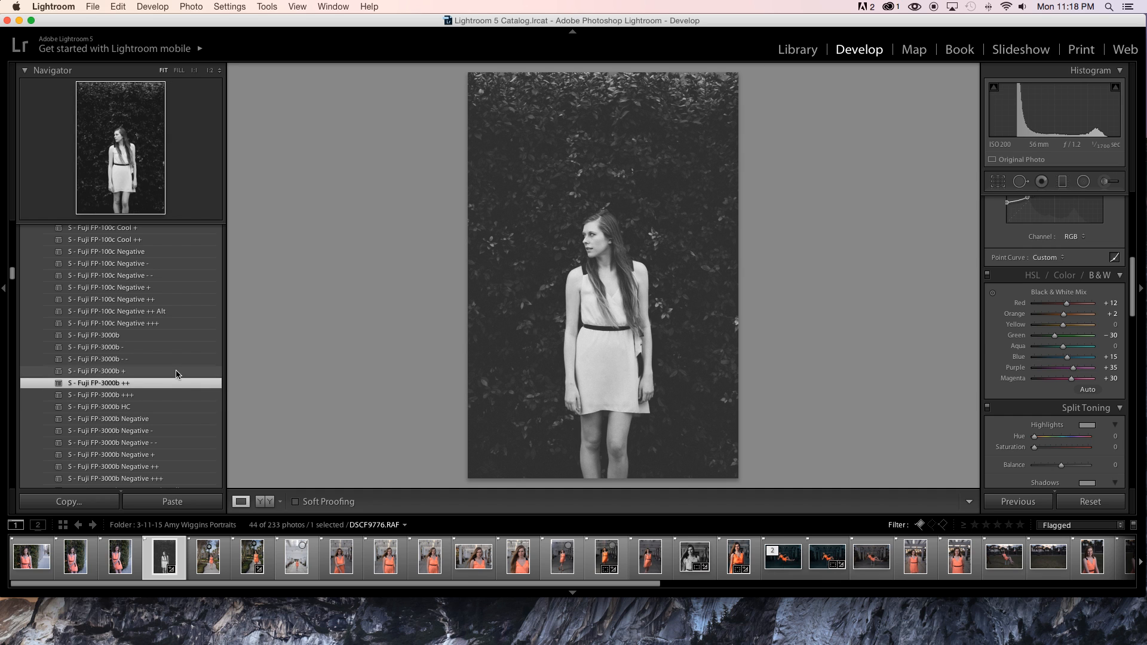
click(175, 372)
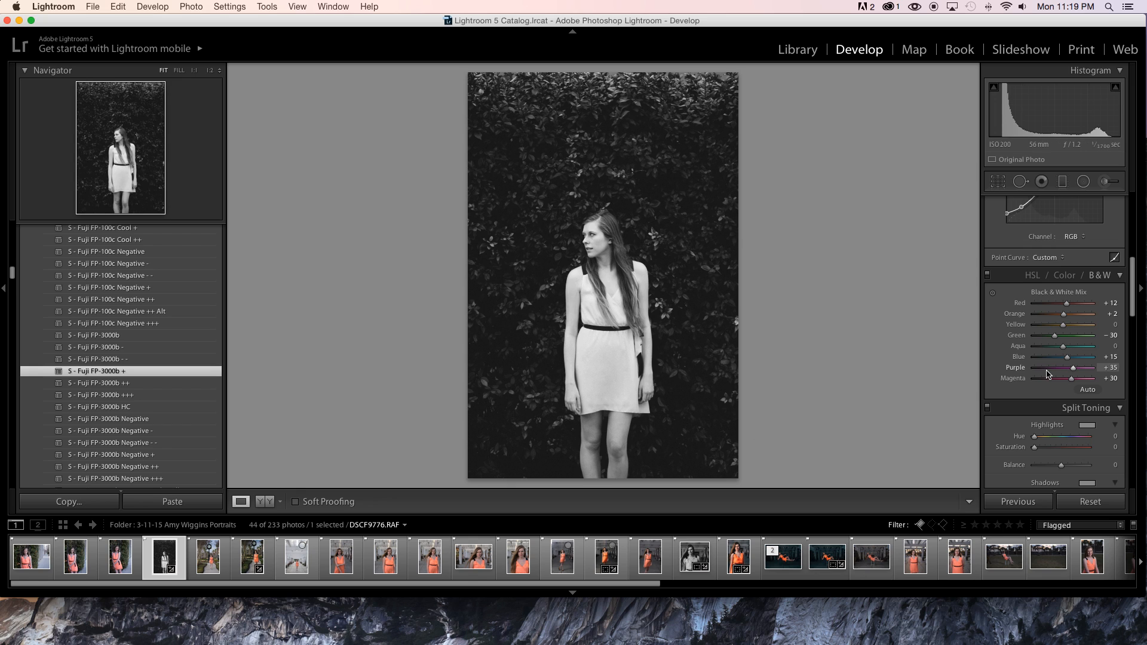
Lower Highlights to −44 and inspect the woman's face at full magnification.
scroll(1044, 352, up, 5)
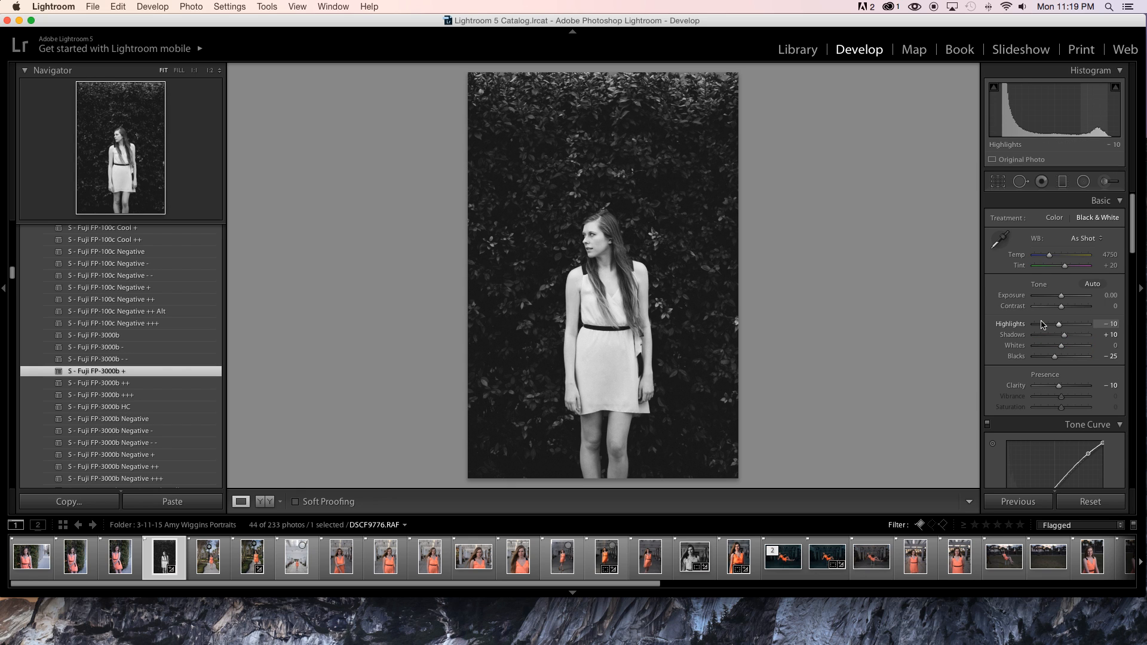
scroll(1044, 322, down, 5)
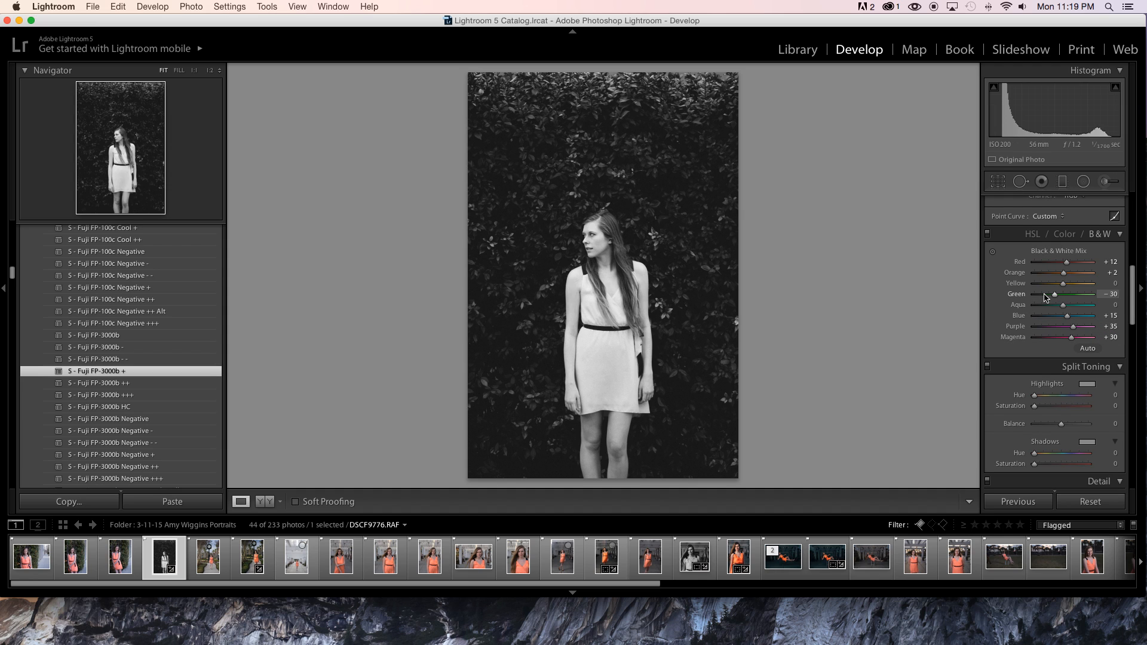
scroll(1046, 298, up, 5)
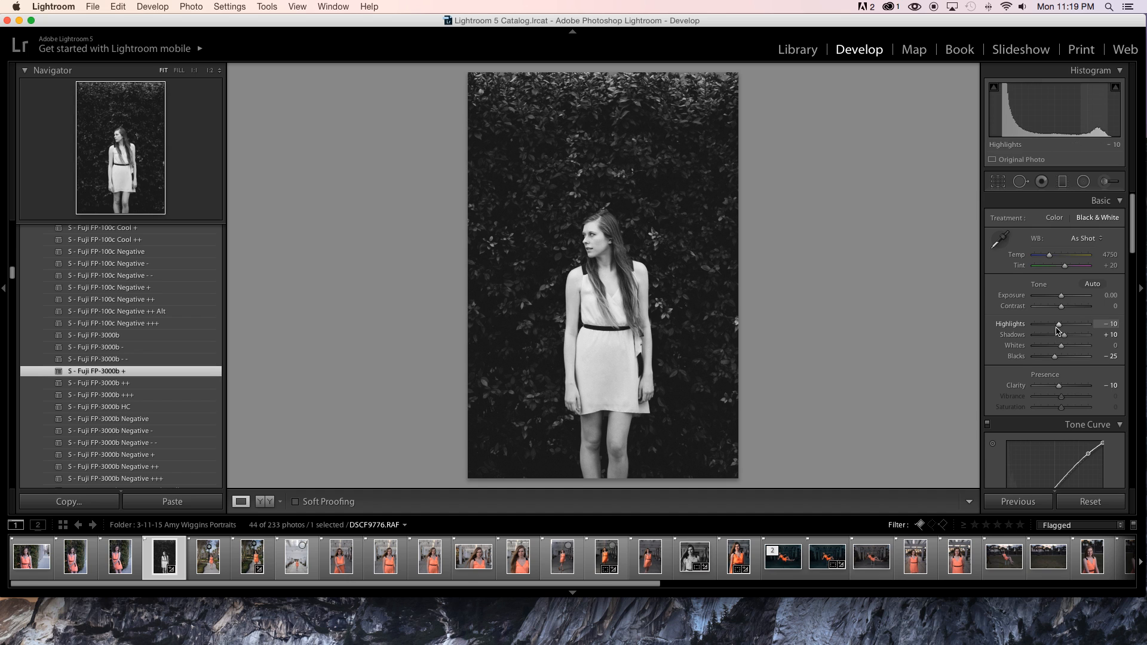
drag(1056, 327, 1051, 327)
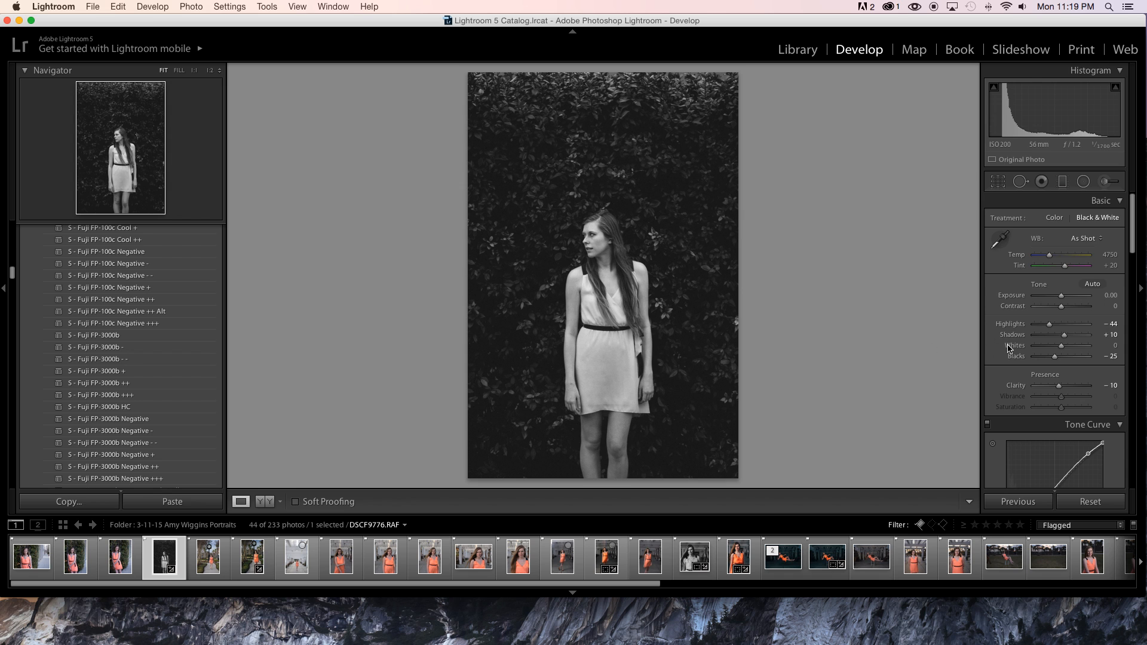
click(610, 244)
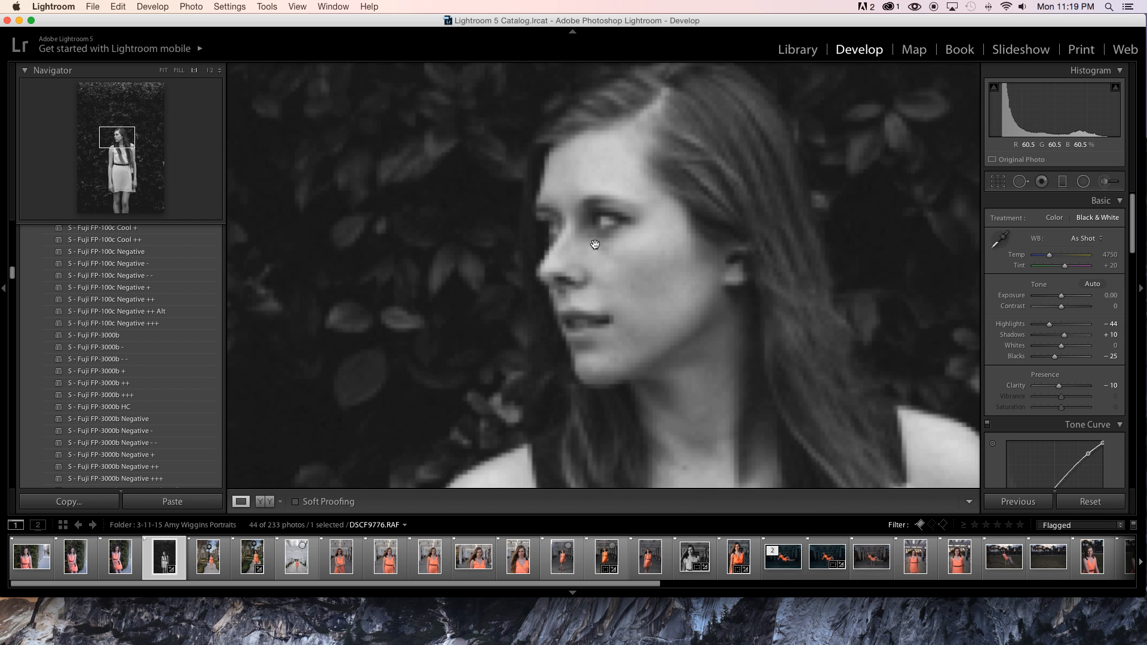
click(658, 270)
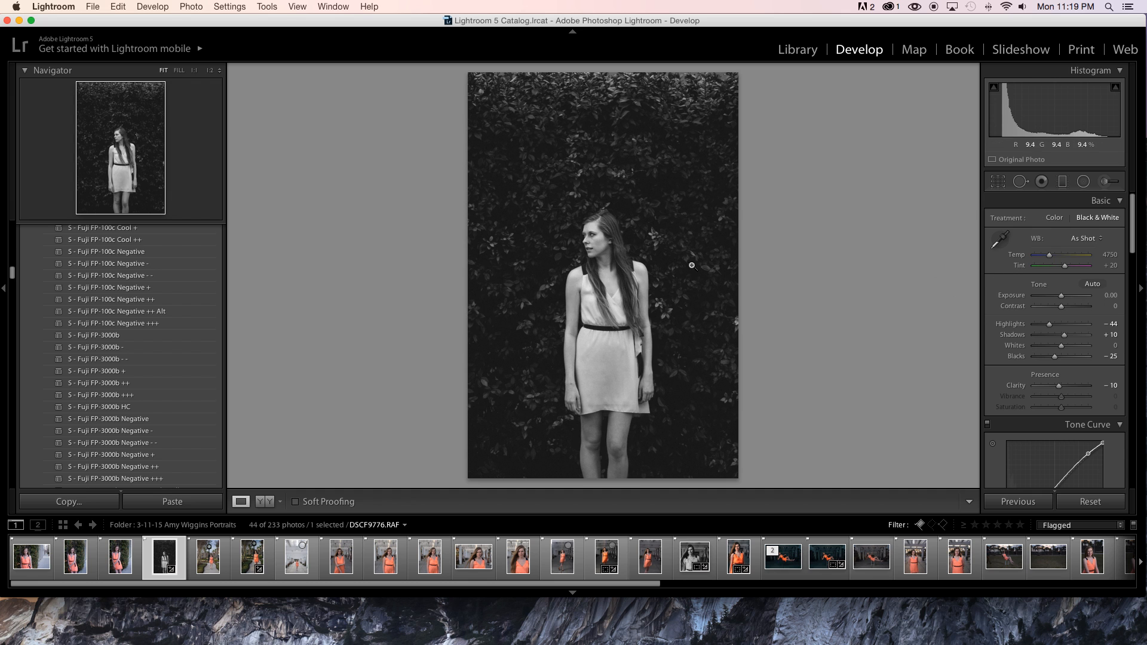
click(621, 248)
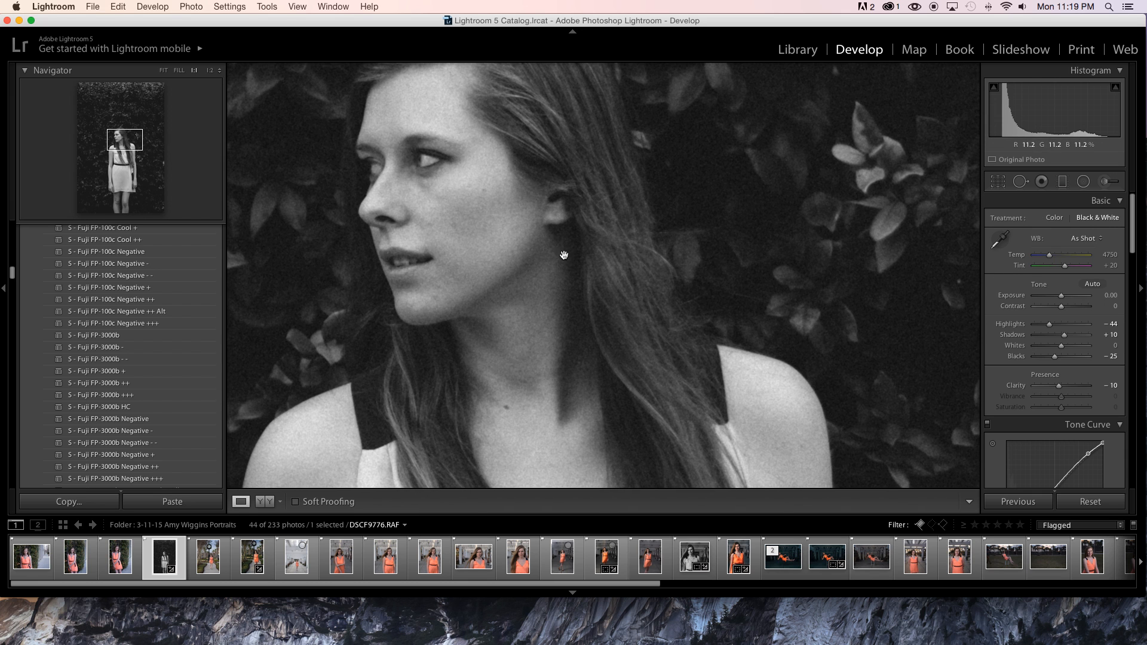
click(514, 232)
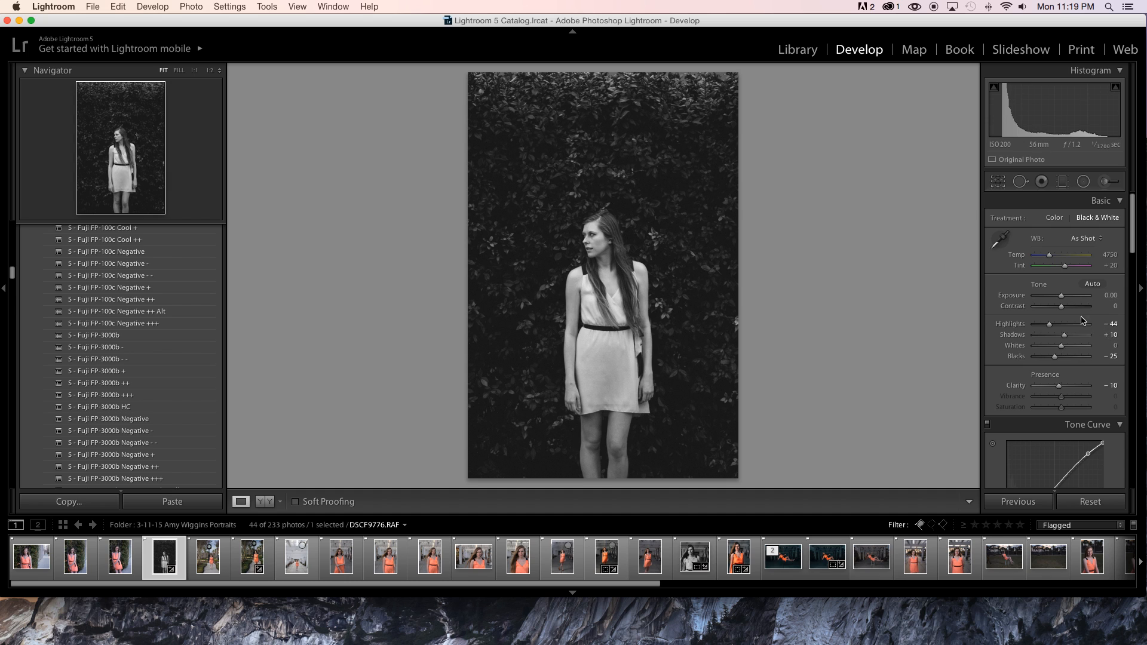
Set Contrast to +25, Whites to 0, Blacks to −18 and Clarity to +20.
drag(1062, 310, 1056, 355)
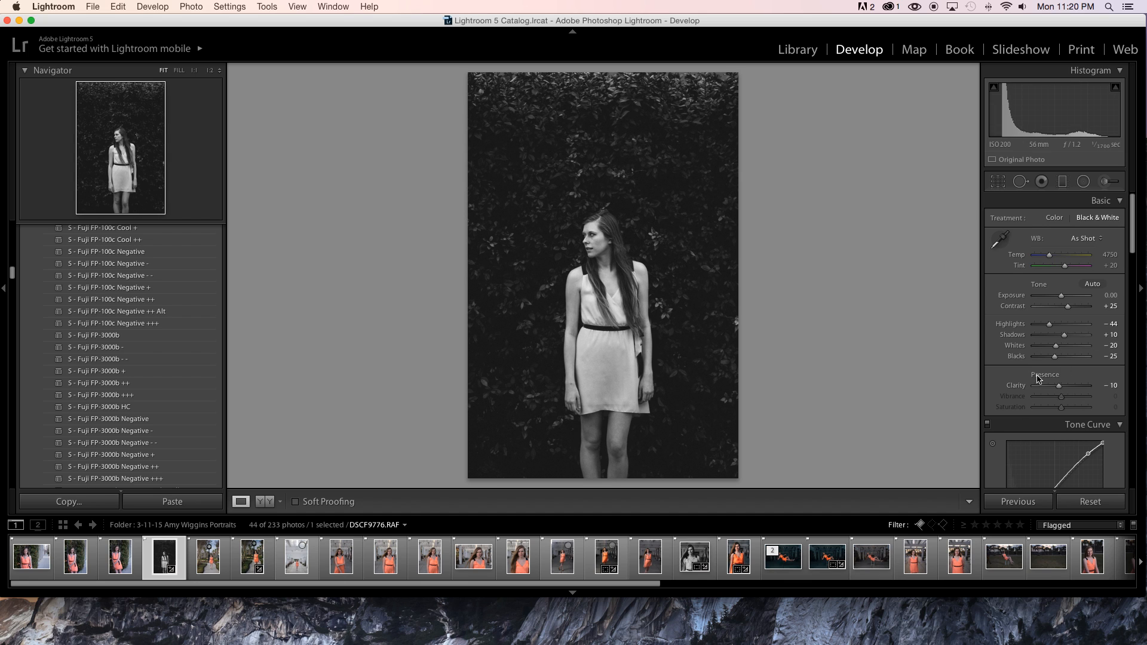
double_click(1057, 346)
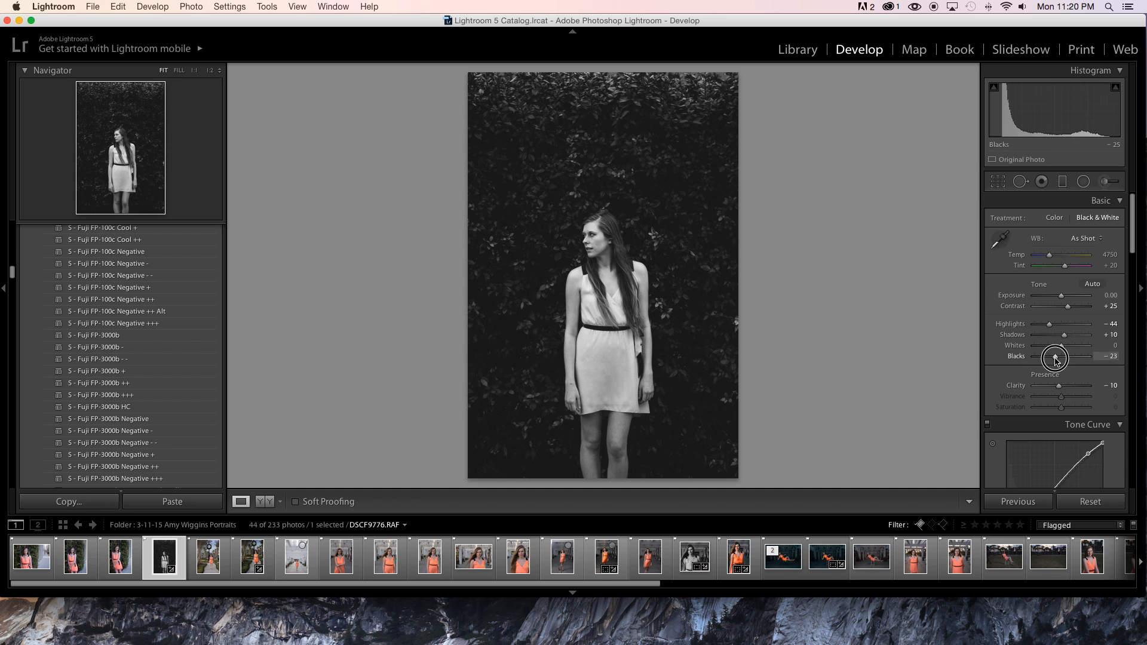
drag(1052, 358, 1067, 386)
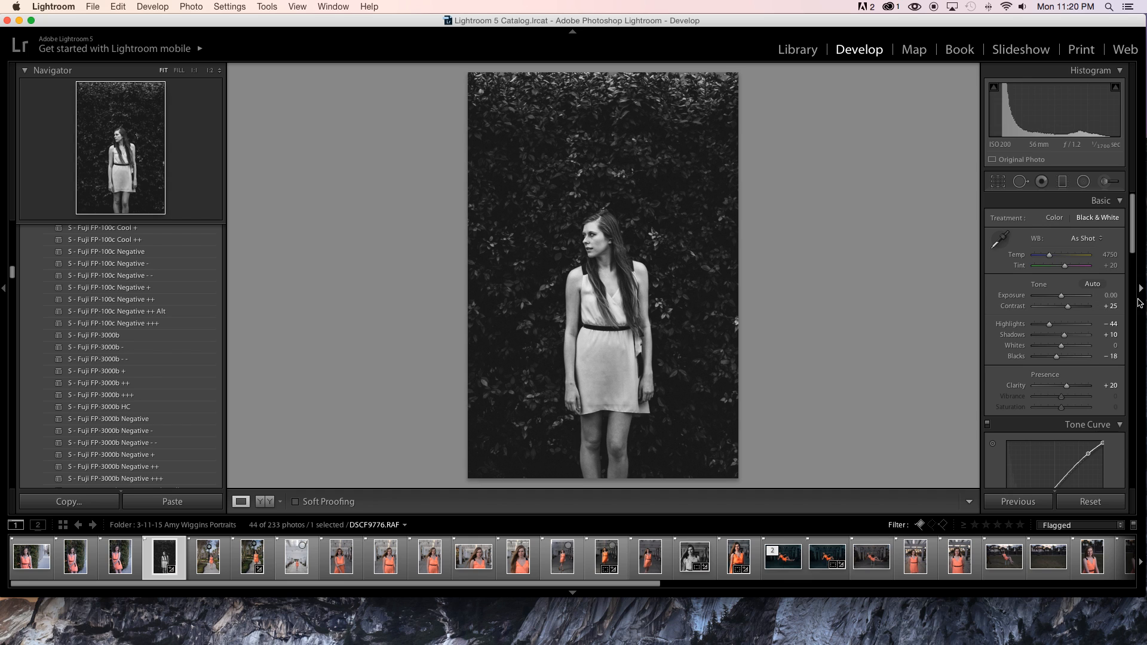
Examine the tone curve and the Black & White Mix, and compare the edited photo with its unedited version.
scroll(1124, 270, down, 3)
scroll(1124, 270, down, 4)
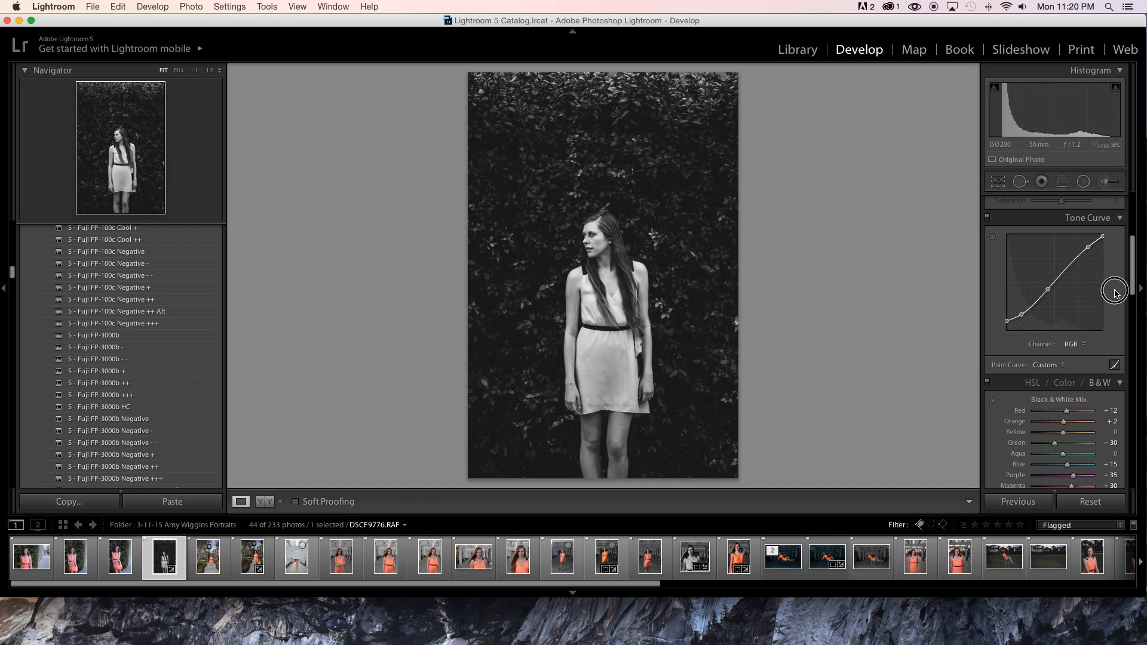
scroll(1115, 292, down, 4)
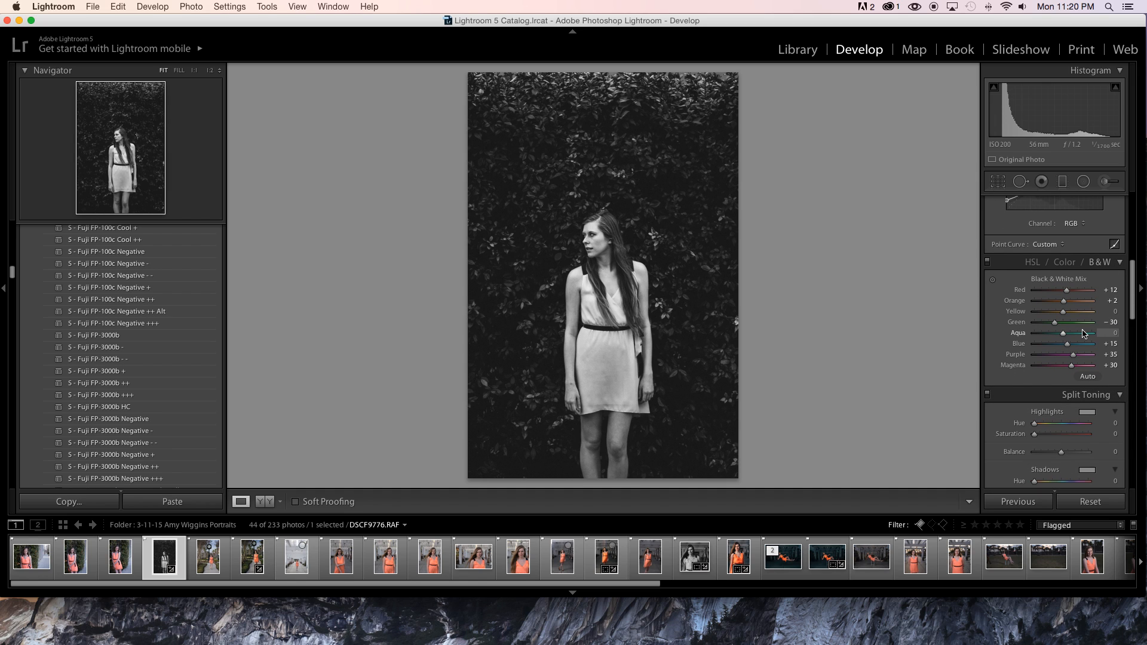
scroll(1050, 243, up, 1)
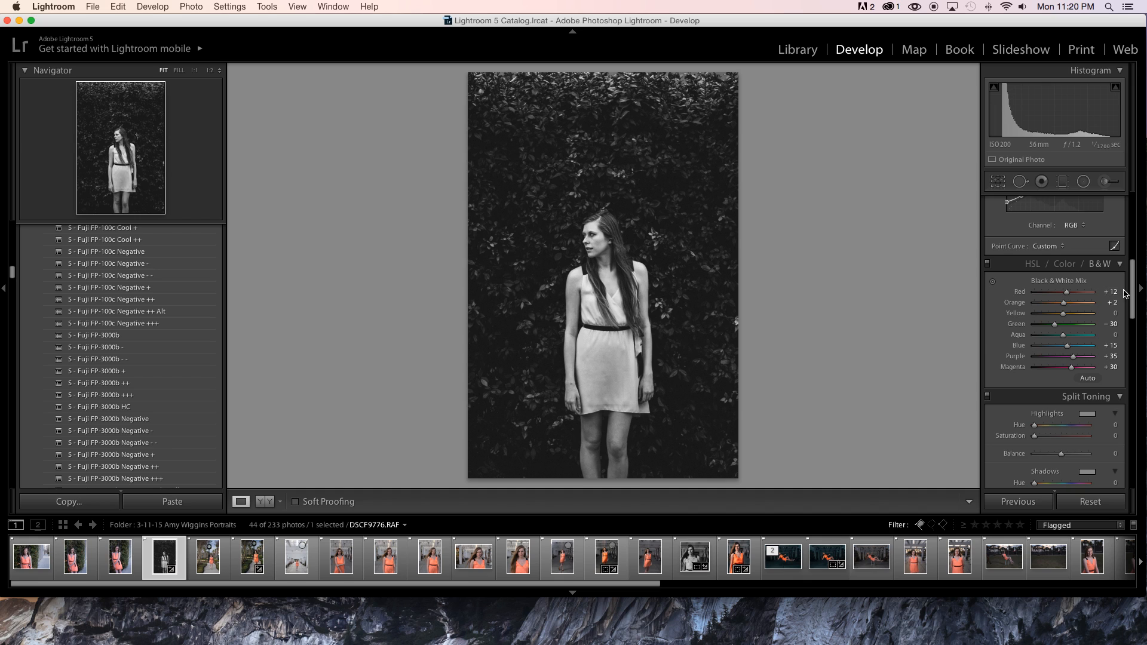
scroll(1127, 291, down, 2)
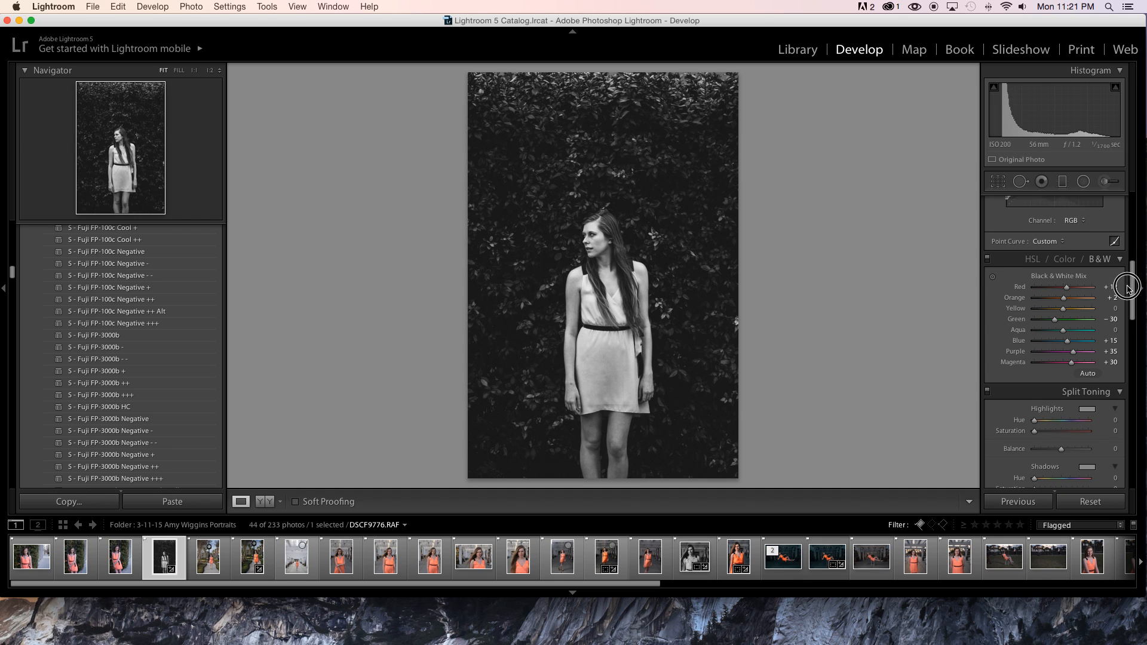
drag(1126, 292, 1127, 293)
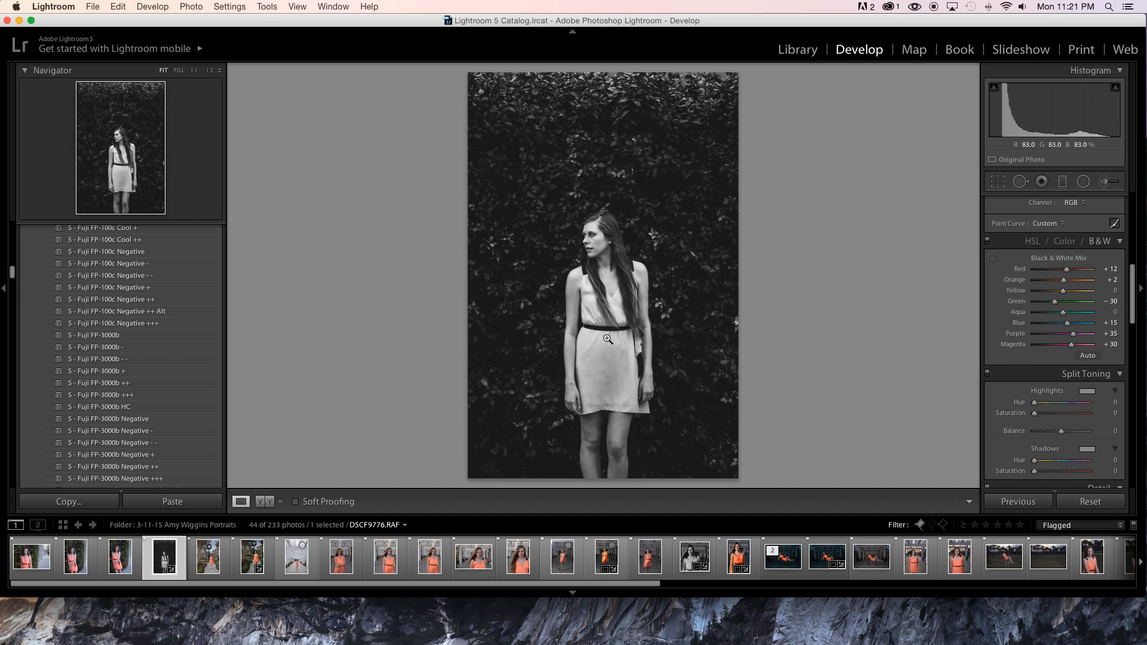
key(backslash)
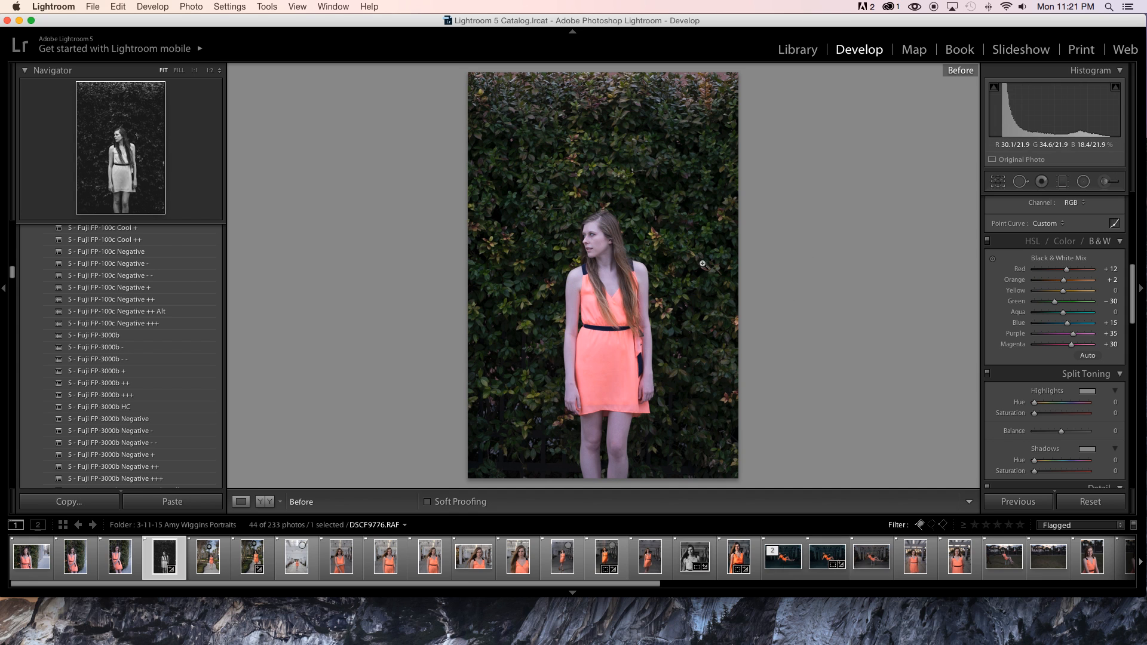
key(backslash)
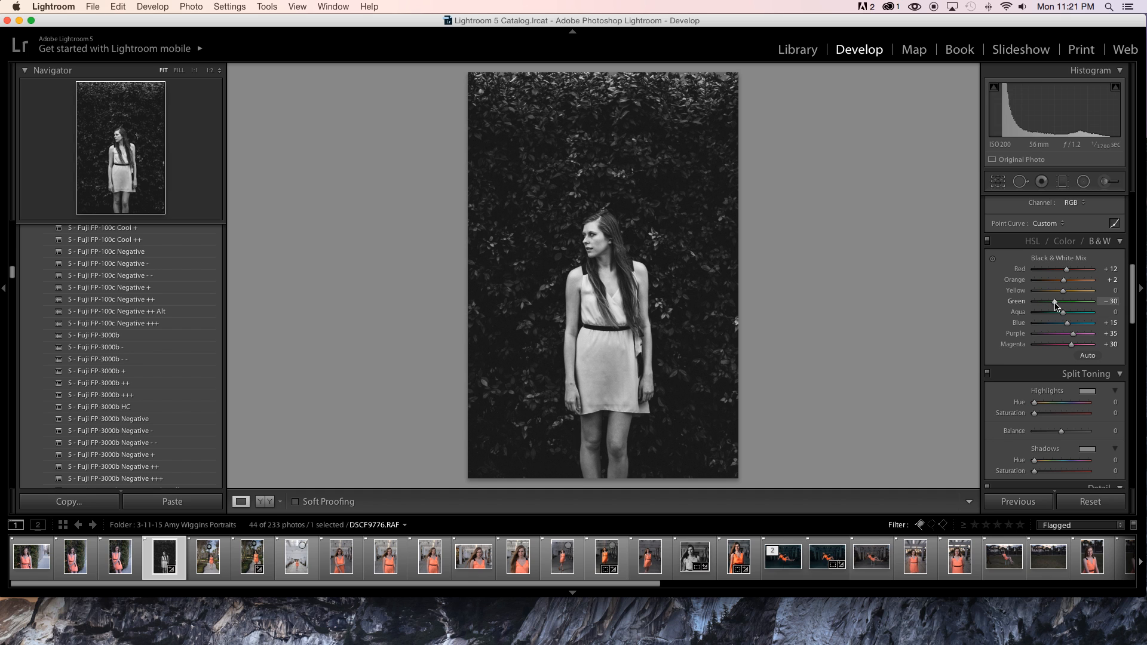
Adjust the Black & White Mix to Green −47, Purple −25 and Orange +10.
mouse_move(1054, 302)
mouse_down()
mouse_move(1070, 305)
mouse_move(1044, 306)
mouse_up()
drag(1050, 305, 1046, 307)
mouse_move(1063, 283)
mouse_down()
mouse_move(1040, 281)
mouse_move(1061, 281)
mouse_up()
drag(1074, 336, 1060, 335)
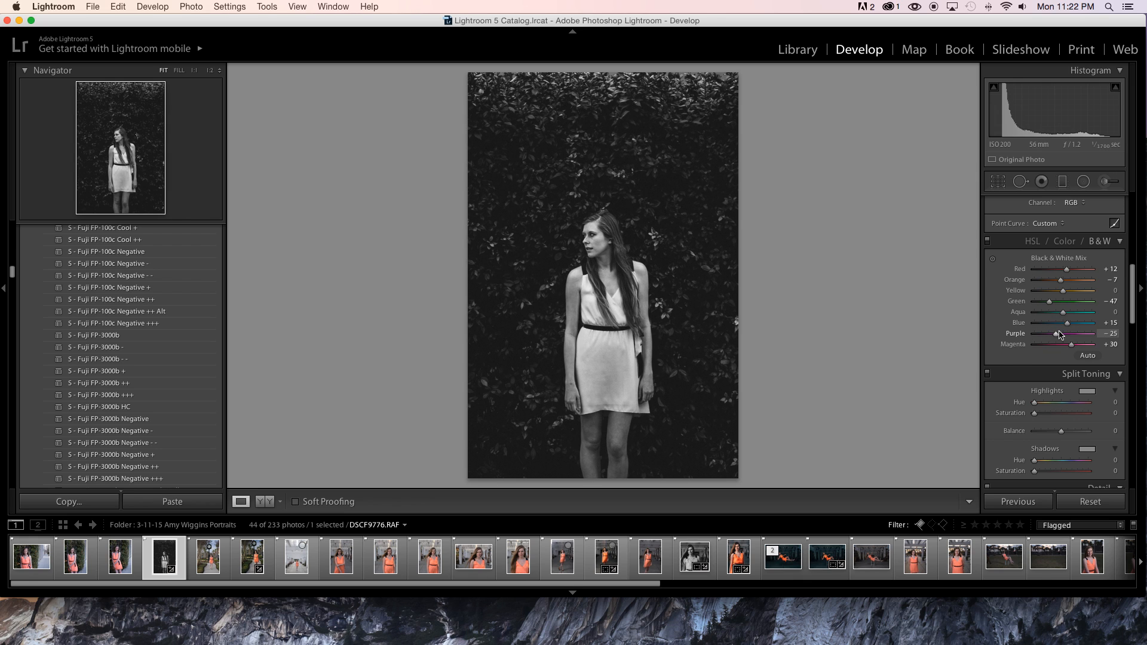
mouse_move(1061, 281)
mouse_down()
mouse_move(1076, 285)
mouse_move(1057, 286)
mouse_move(1067, 286)
mouse_up()
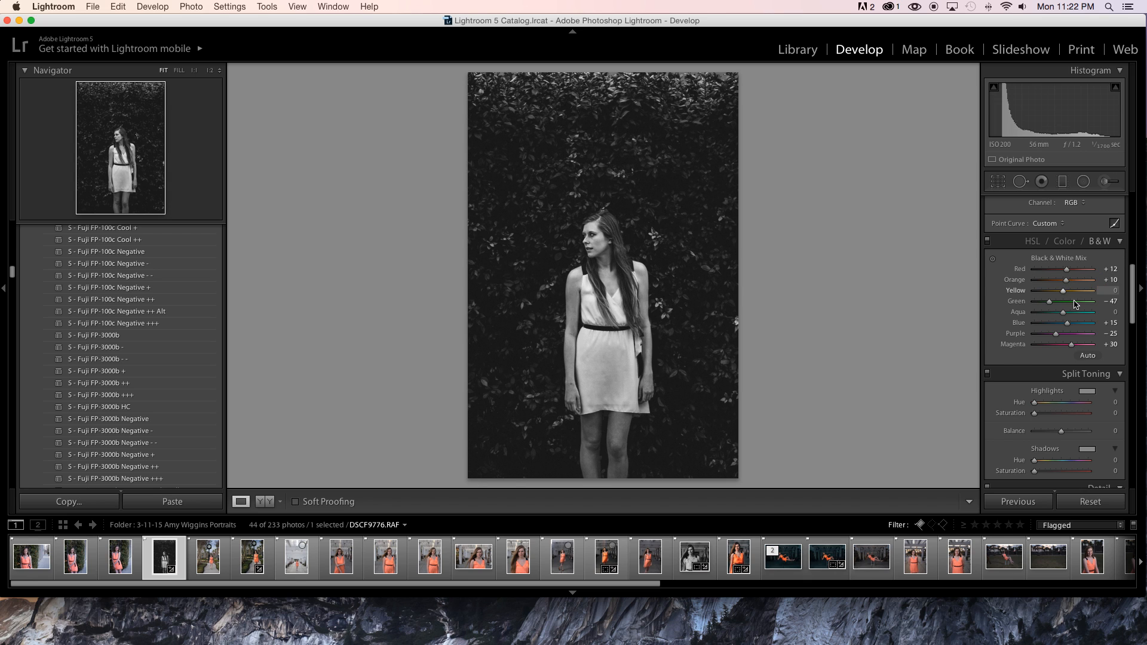
Compare with the original colors and darken the dress with the targeted adjustment tool, setting Red to −36.
click(993, 259)
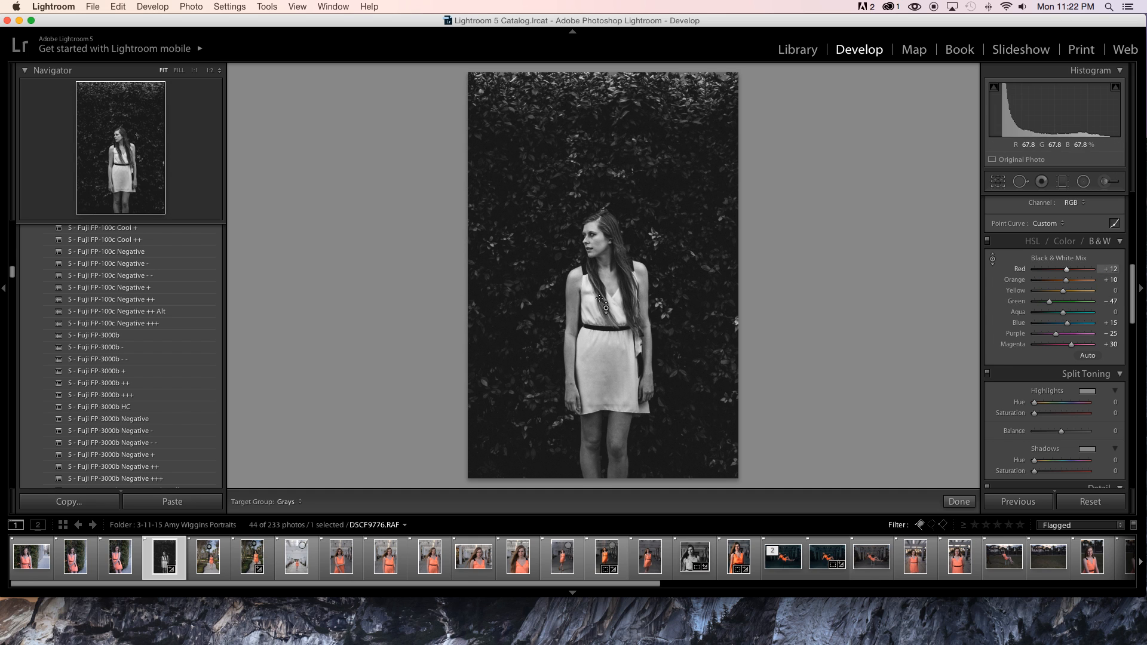
key(backslash)
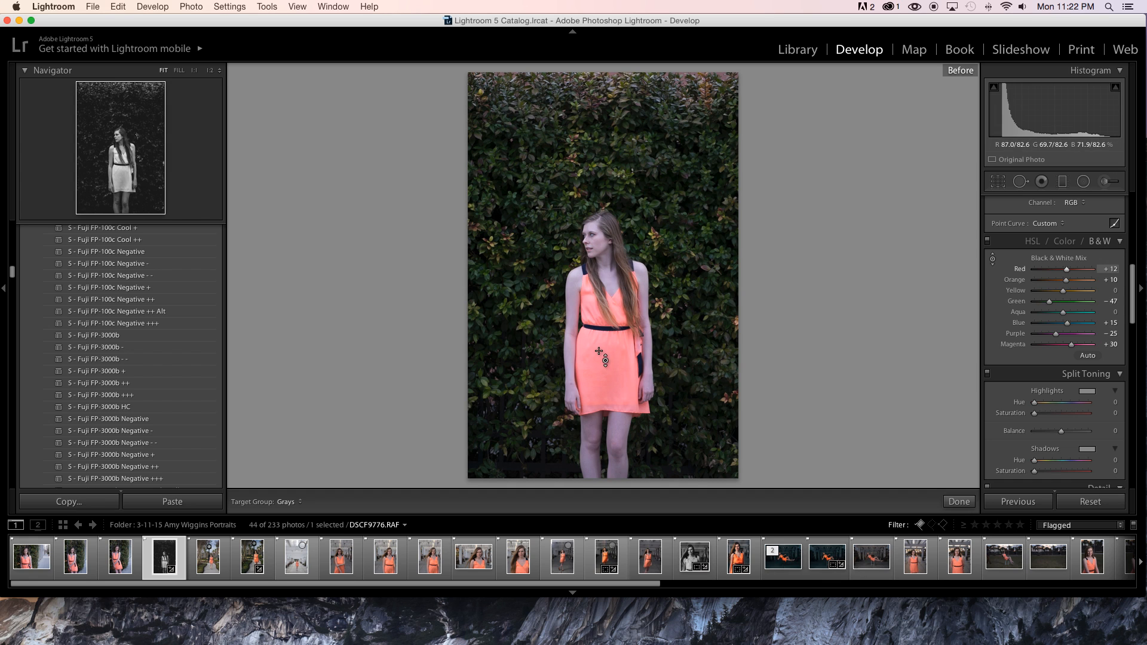
key(backslash)
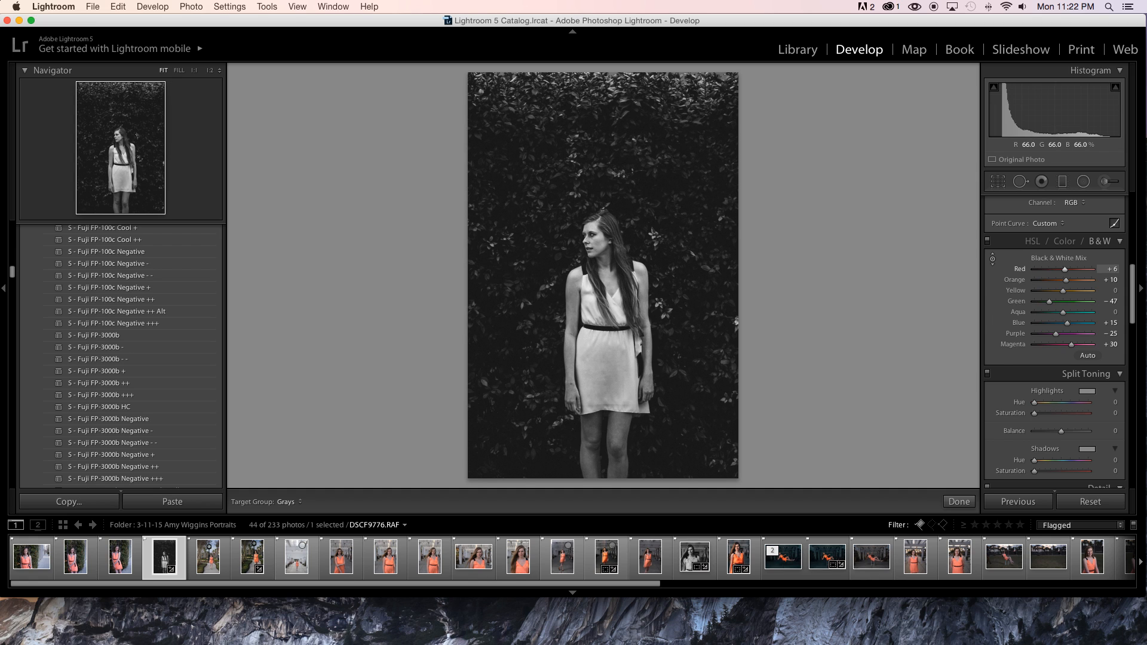
drag(606, 358, 606, 387)
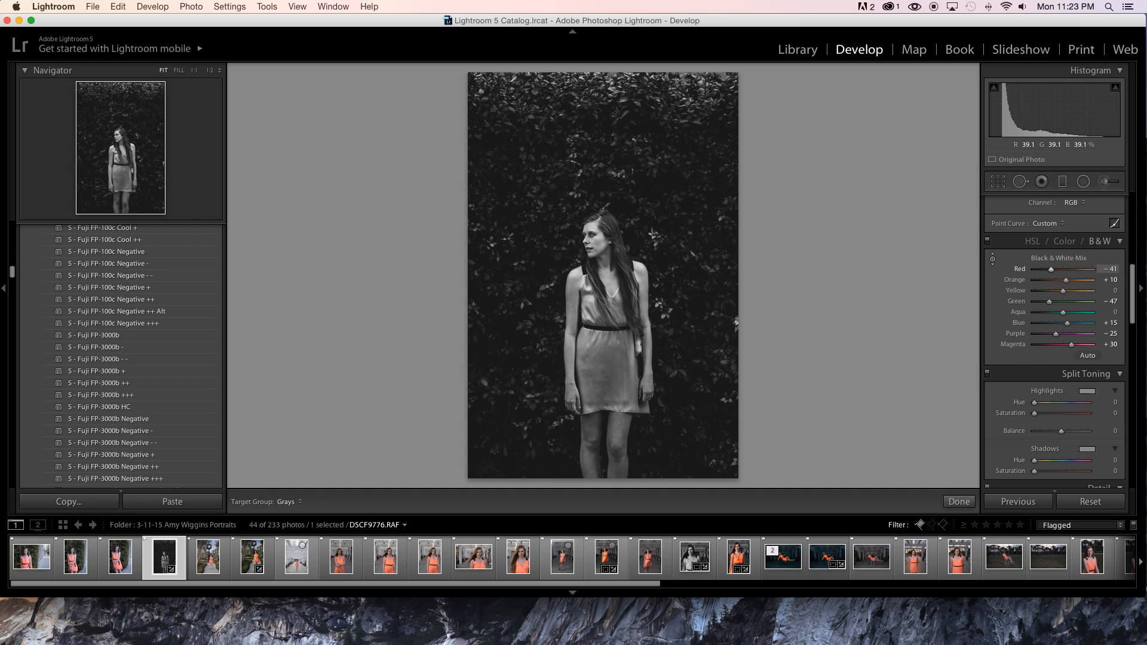
drag(606, 385, 609, 353)
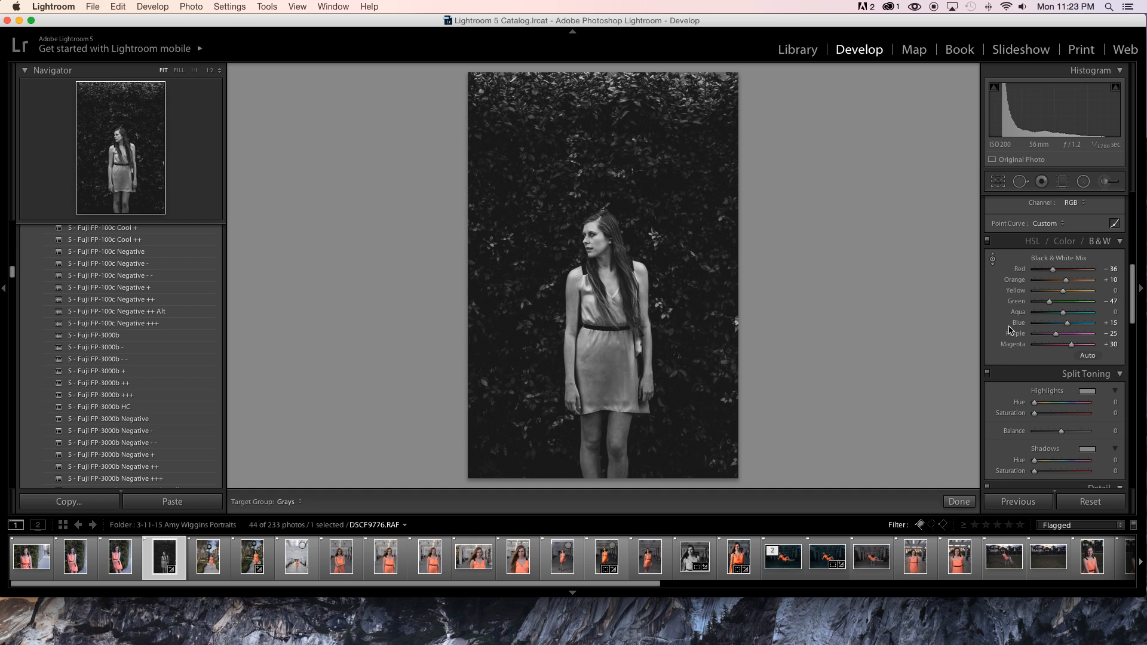
Reduce the photo's Contrast to +15.
drag(1066, 281, 1134, 212)
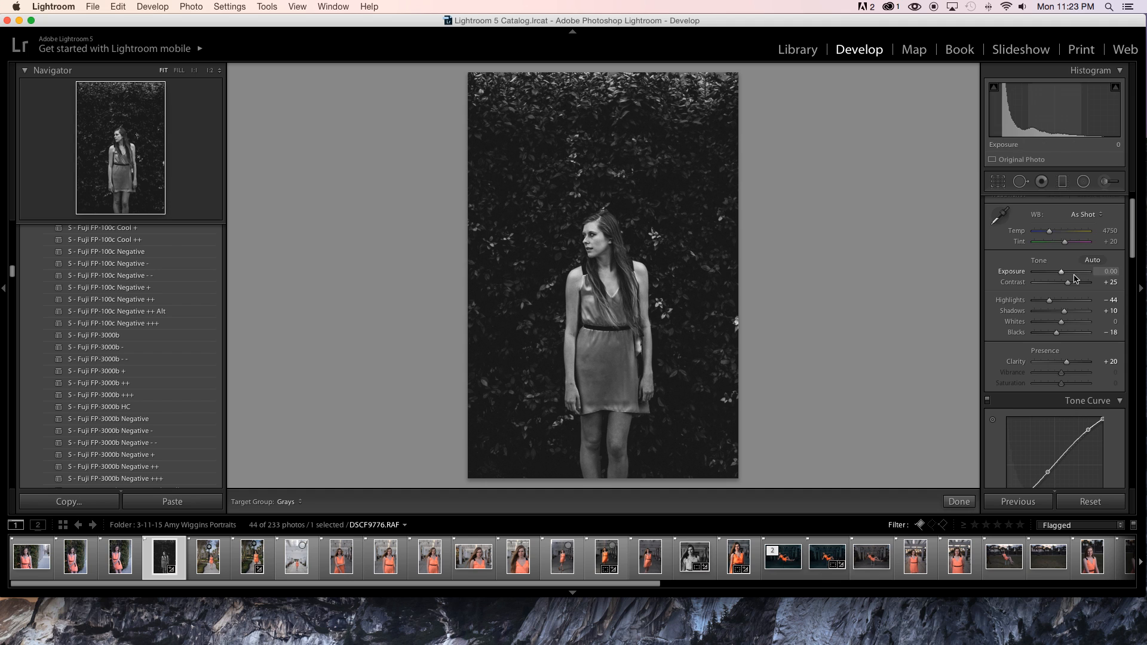
drag(1071, 284, 1068, 283)
scroll(1129, 256, up, 2)
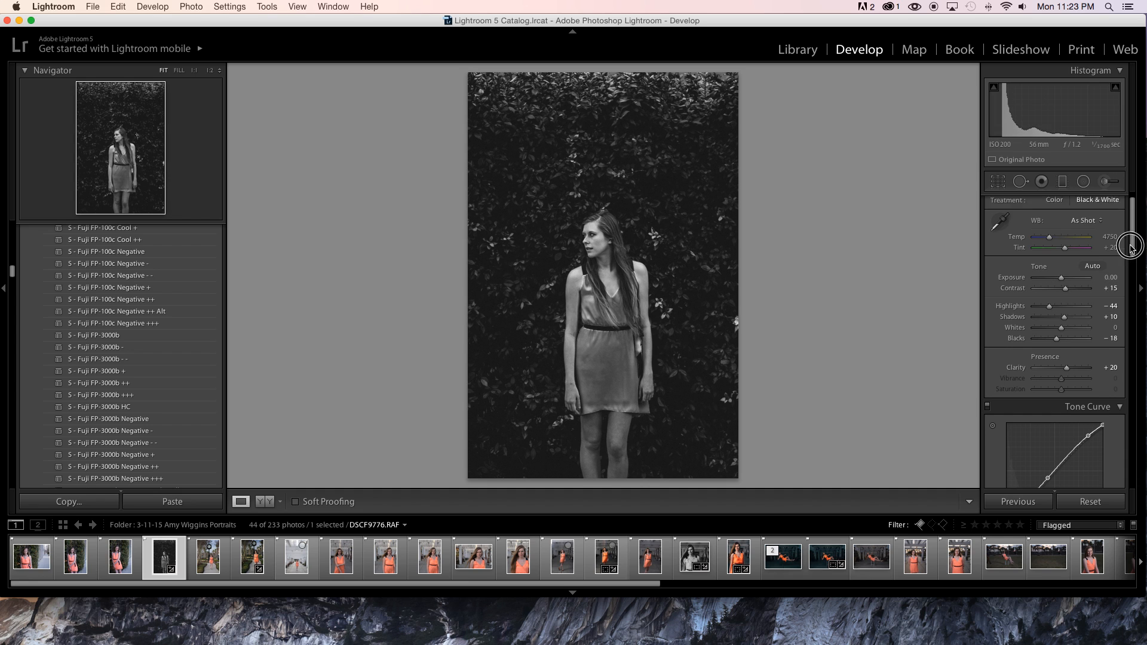
Straighten the photo to an angle of −0.24 with the crop tool and apply it.
click(998, 181)
drag(883, 297, 889, 297)
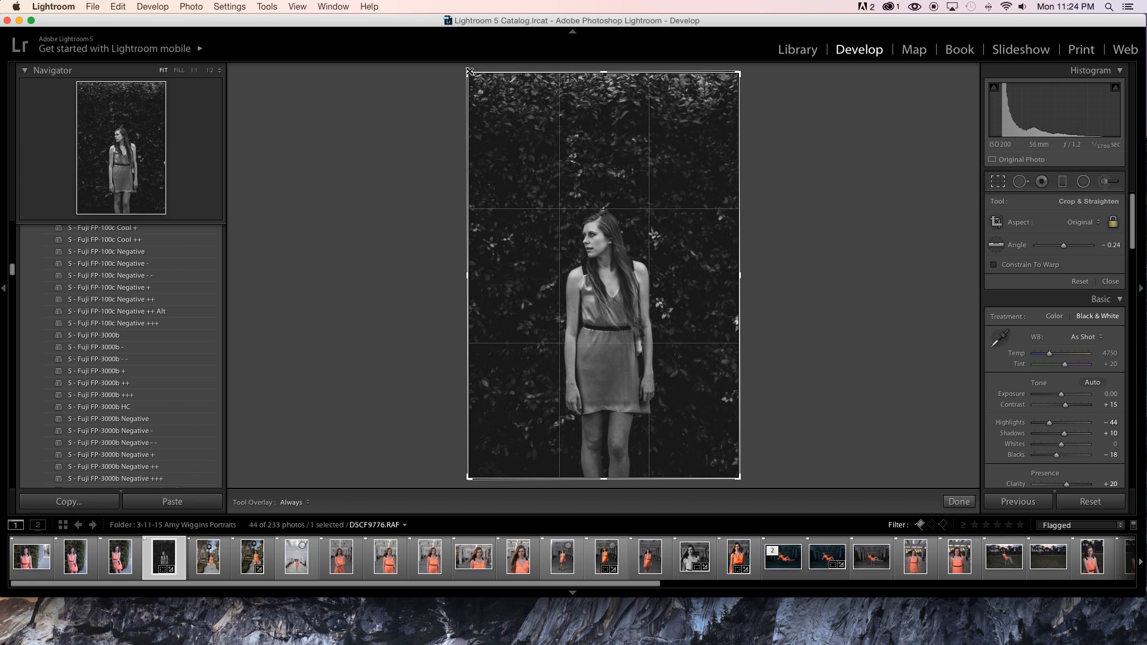
key(r)
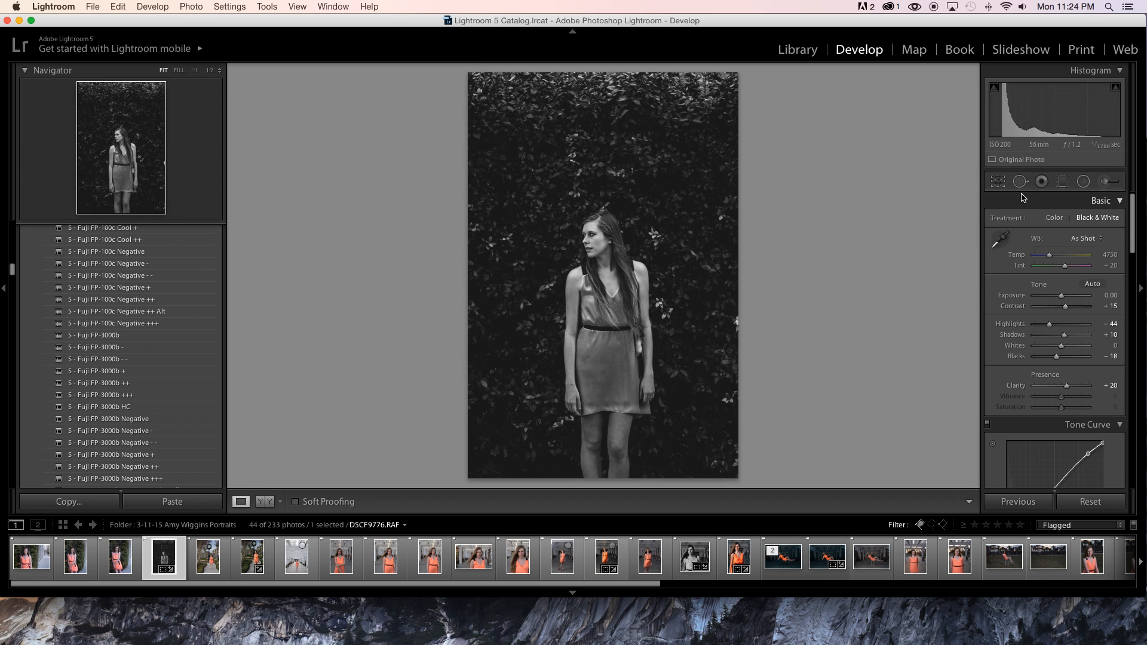
Crop the portrait tighter at the original aspect ratio, trimming the foliage above and beside the woman, recenter her and apply the crop.
click(998, 181)
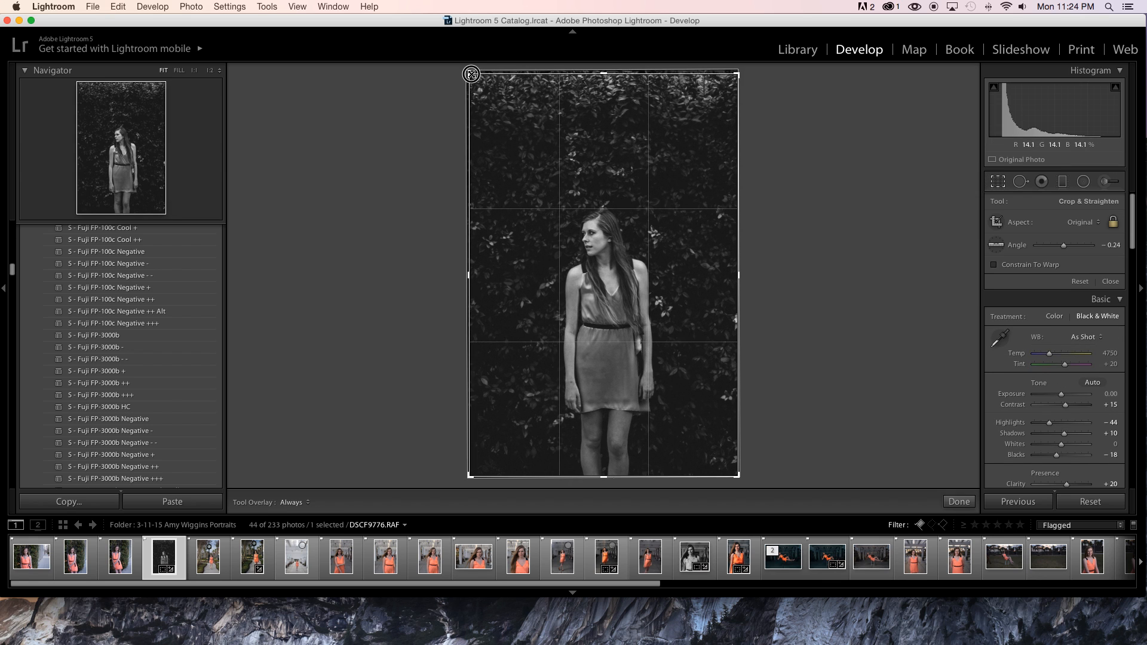
drag(471, 74, 473, 78)
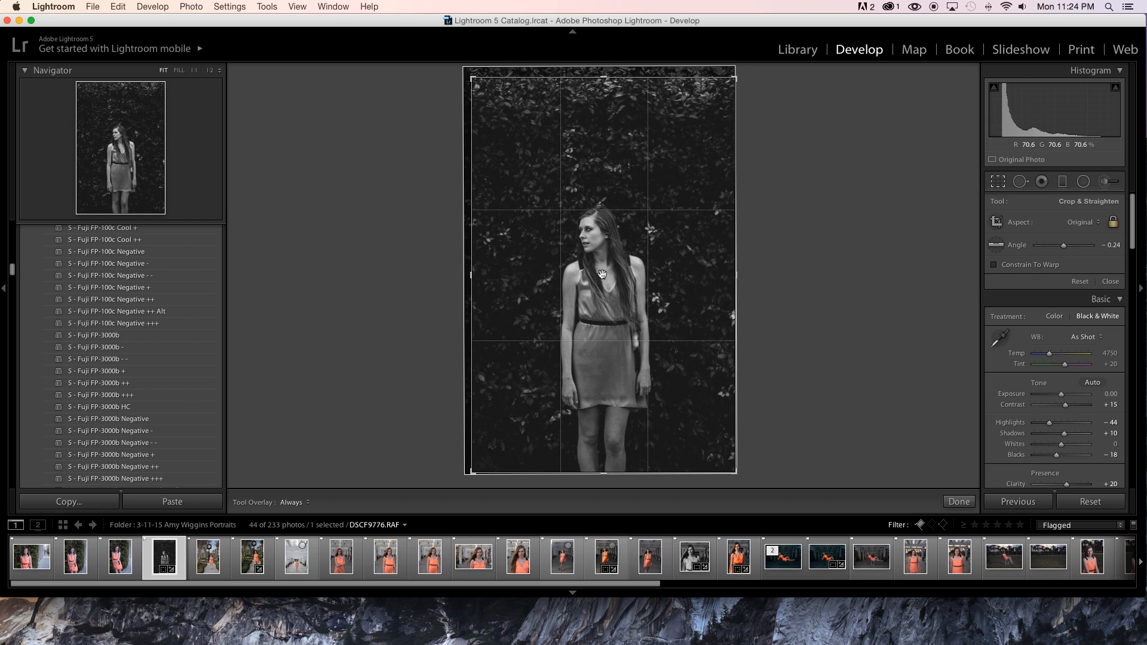
drag(602, 275, 600, 255)
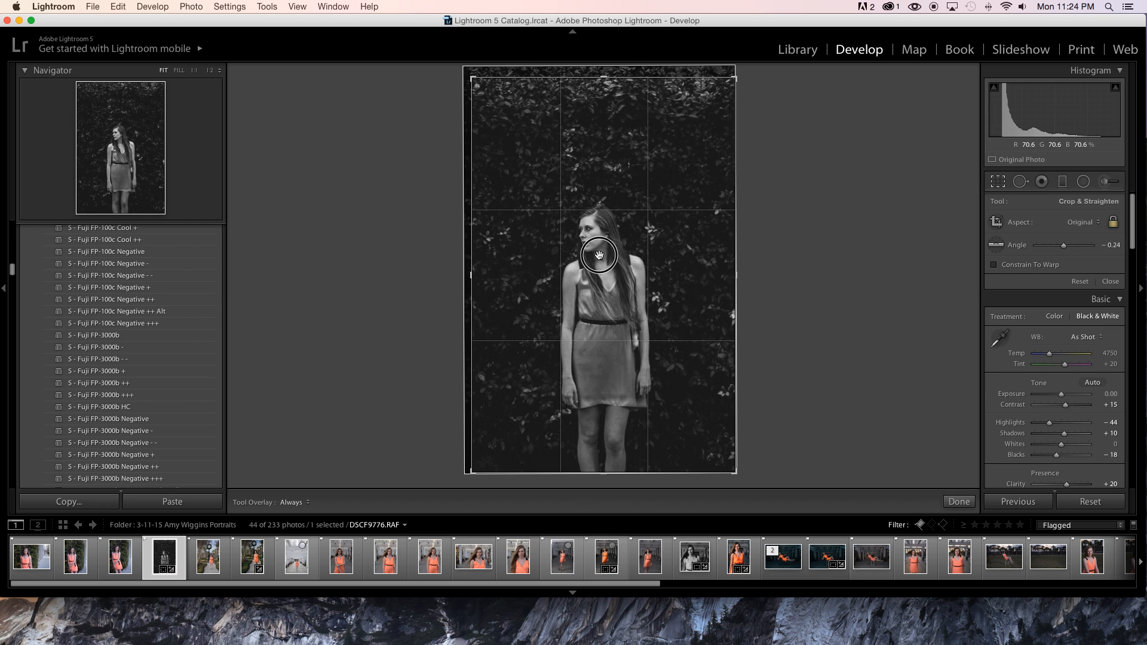
key(Return)
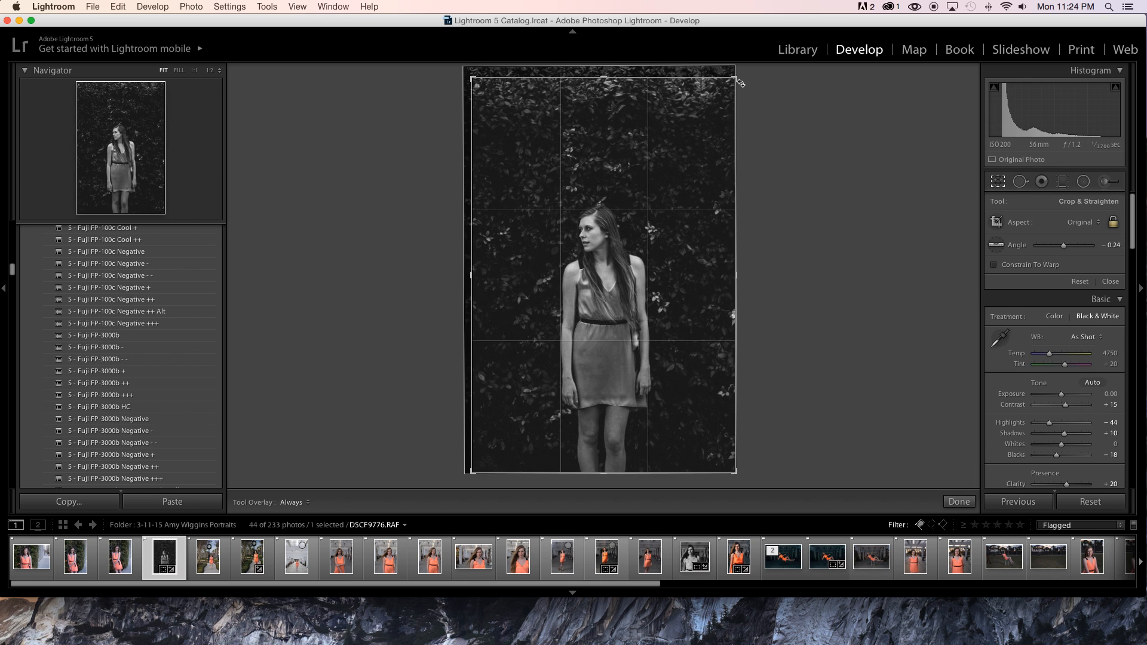
drag(734, 78, 725, 85)
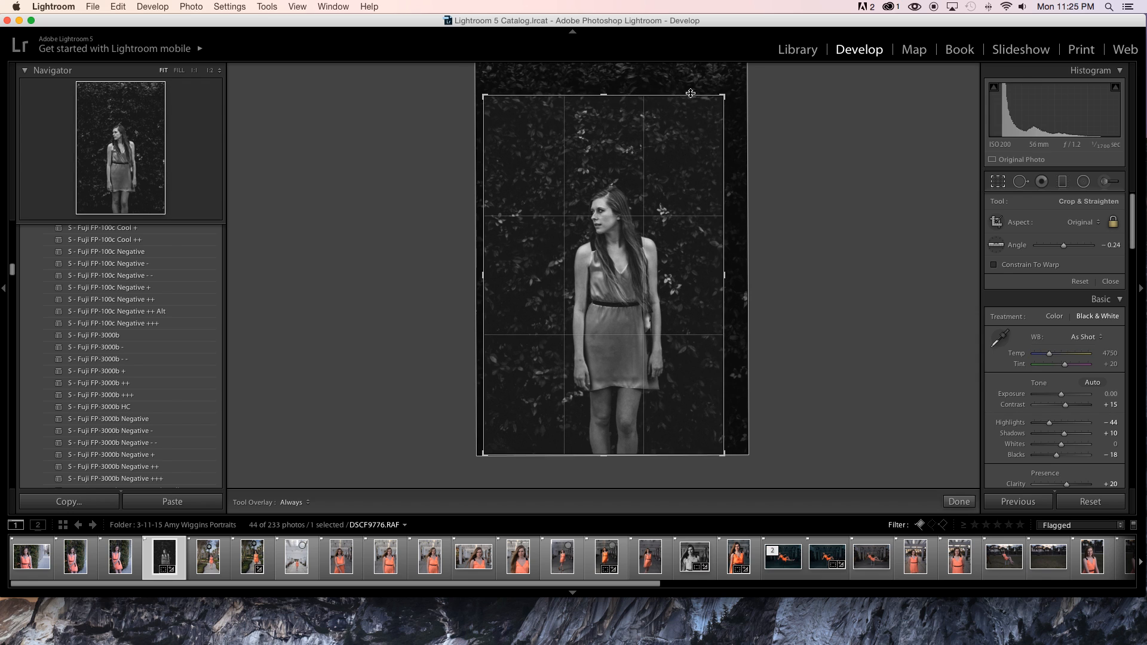
drag(660, 200, 653, 201)
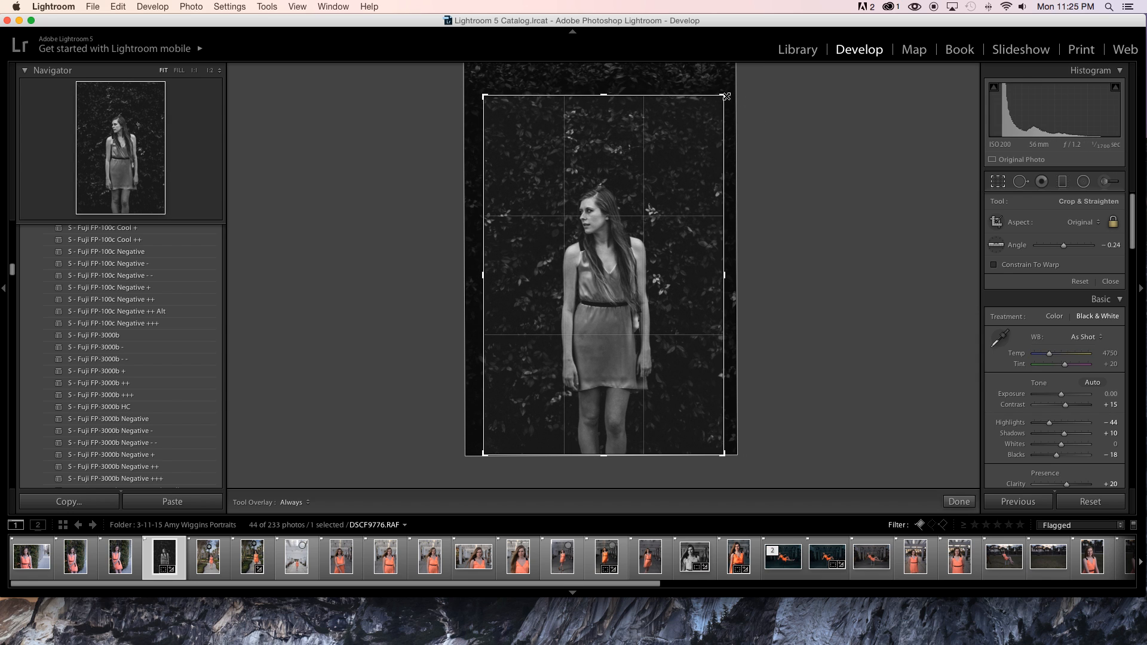
drag(724, 96, 726, 92)
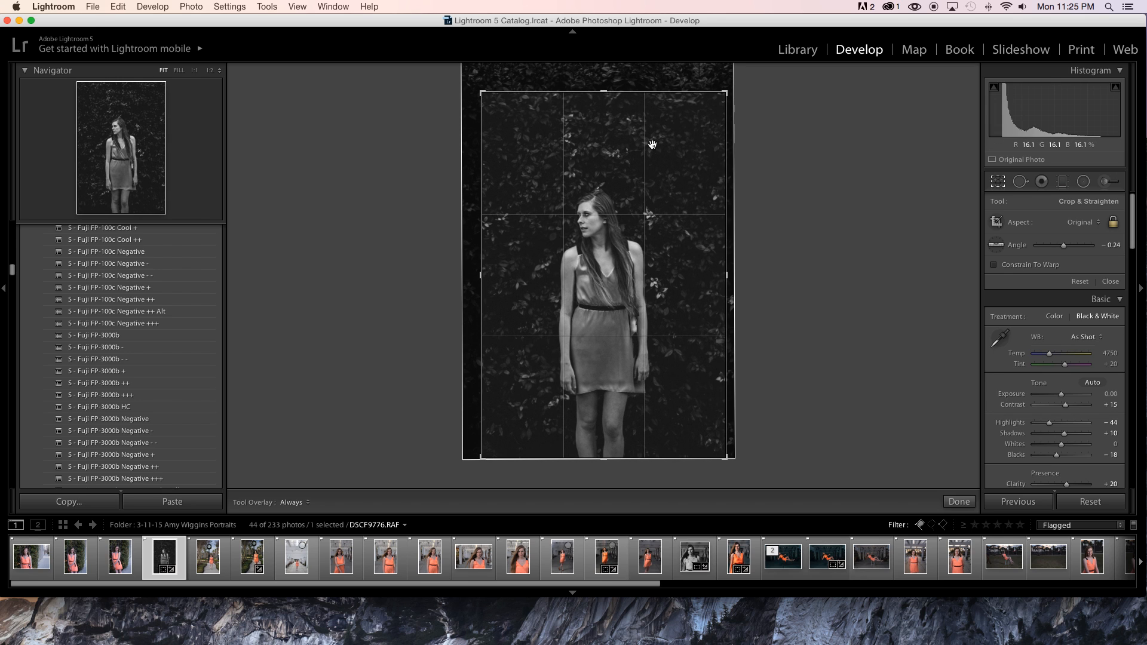
drag(578, 183, 593, 193)
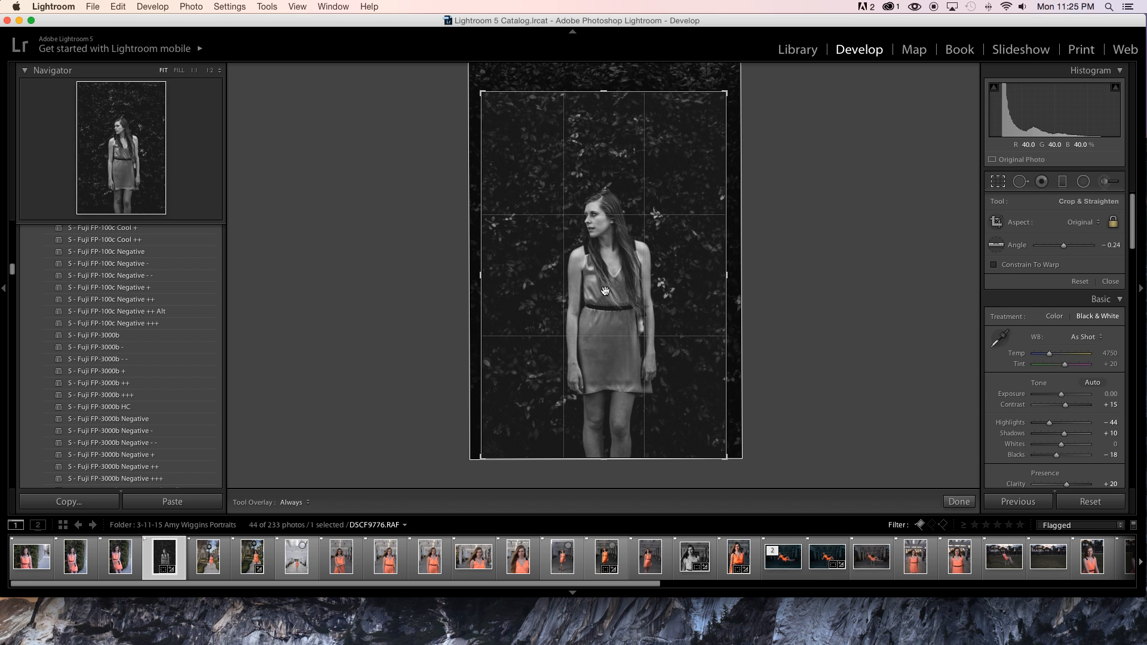
key(Return)
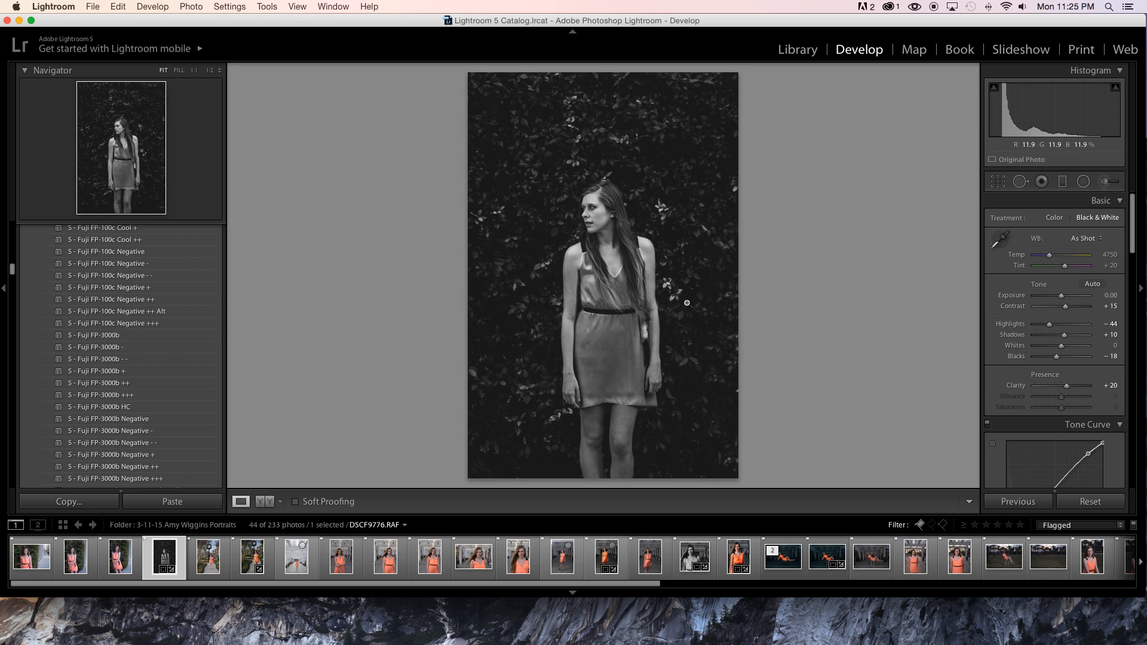
Check the woman's face at 1:1 and set the Sharpening Amount to 50.
click(649, 225)
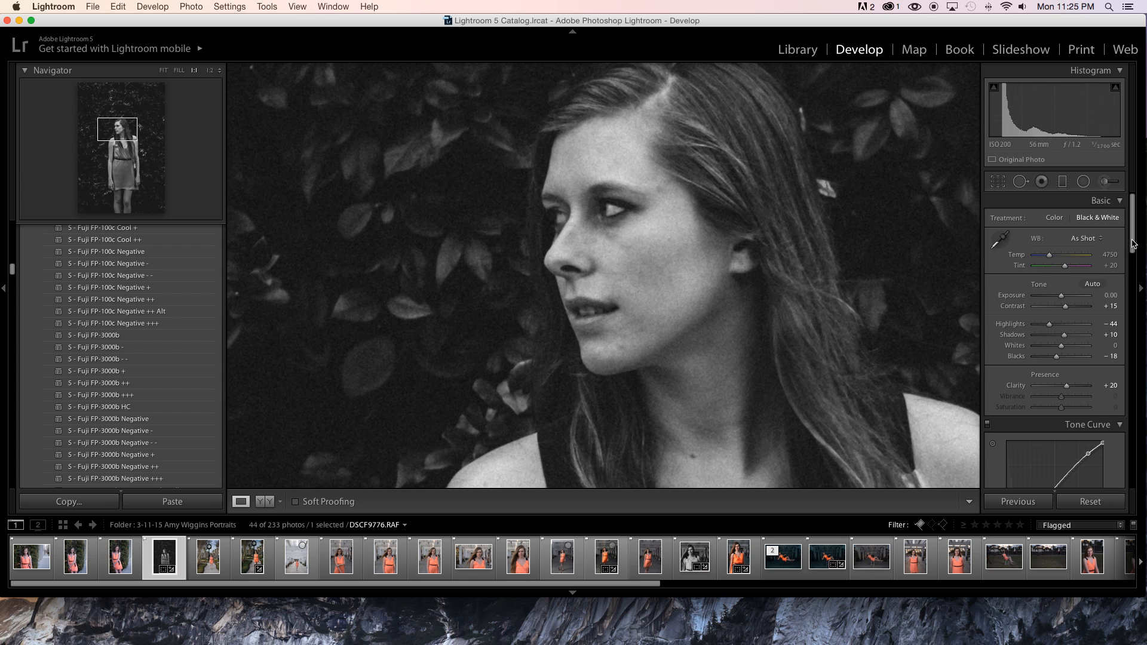
drag(1131, 245, 1124, 258)
scroll(1081, 436, down, 10)
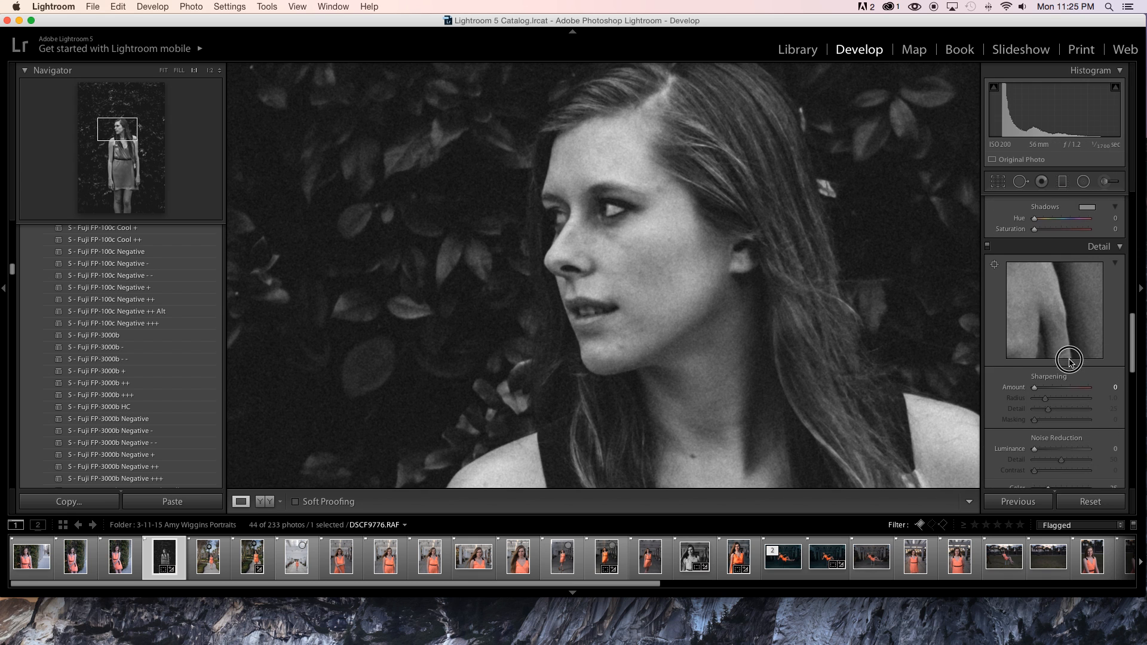
drag(1038, 355, 1054, 354)
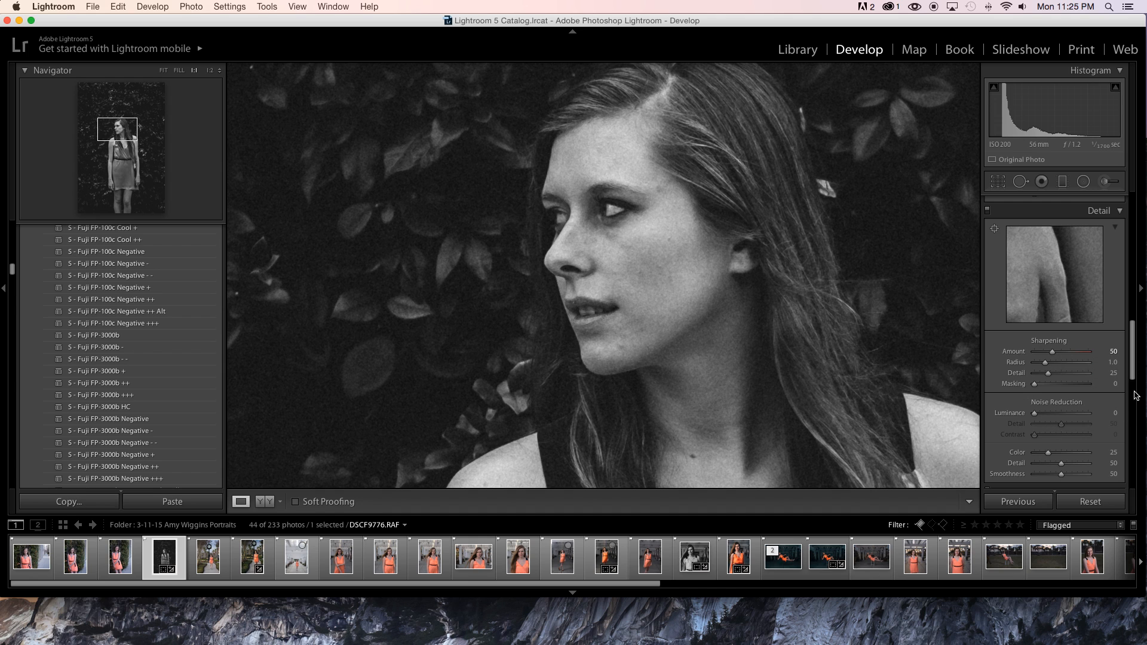
Reduce the Grain Amount in the photo's effects settings.
scroll(1117, 407, down, 8)
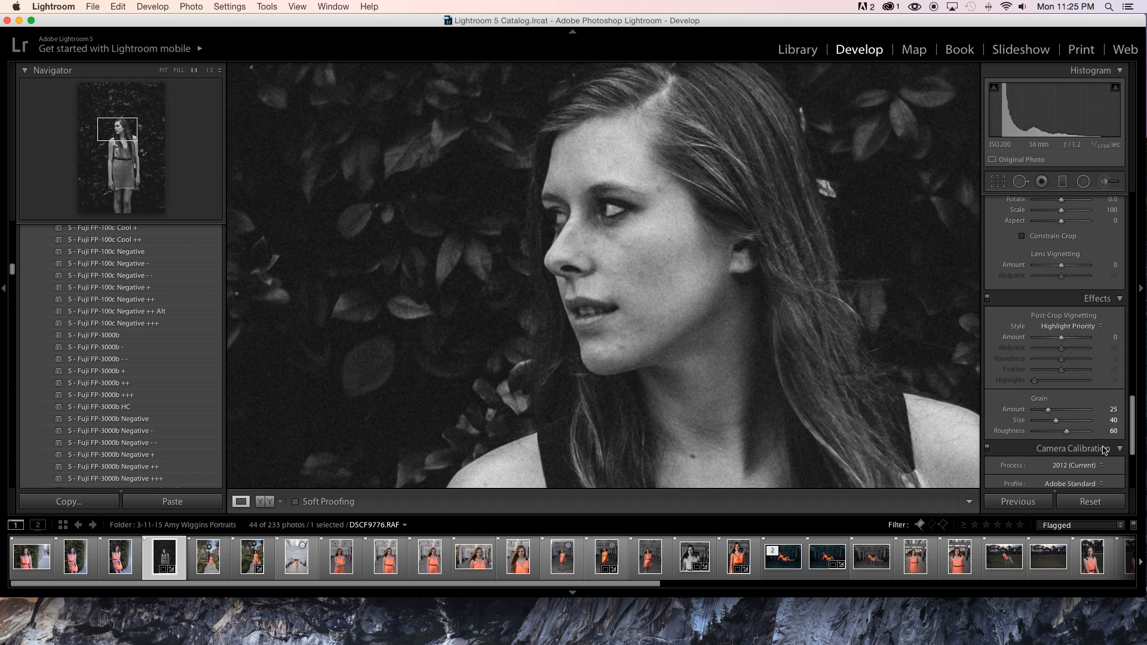
click(1041, 413)
click(1041, 411)
Lower the Sharpening Amount to 13 and return to viewing the whole photo with the basic tone settings.
scroll(1131, 405, up, 5)
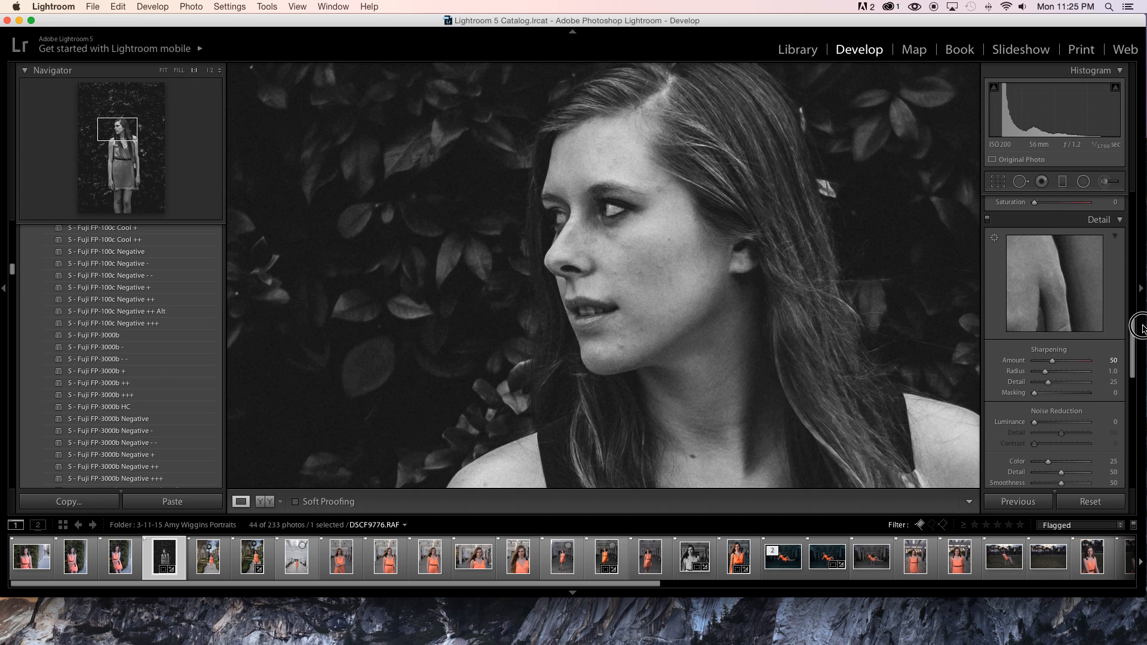
drag(1051, 370, 1037, 374)
click(876, 344)
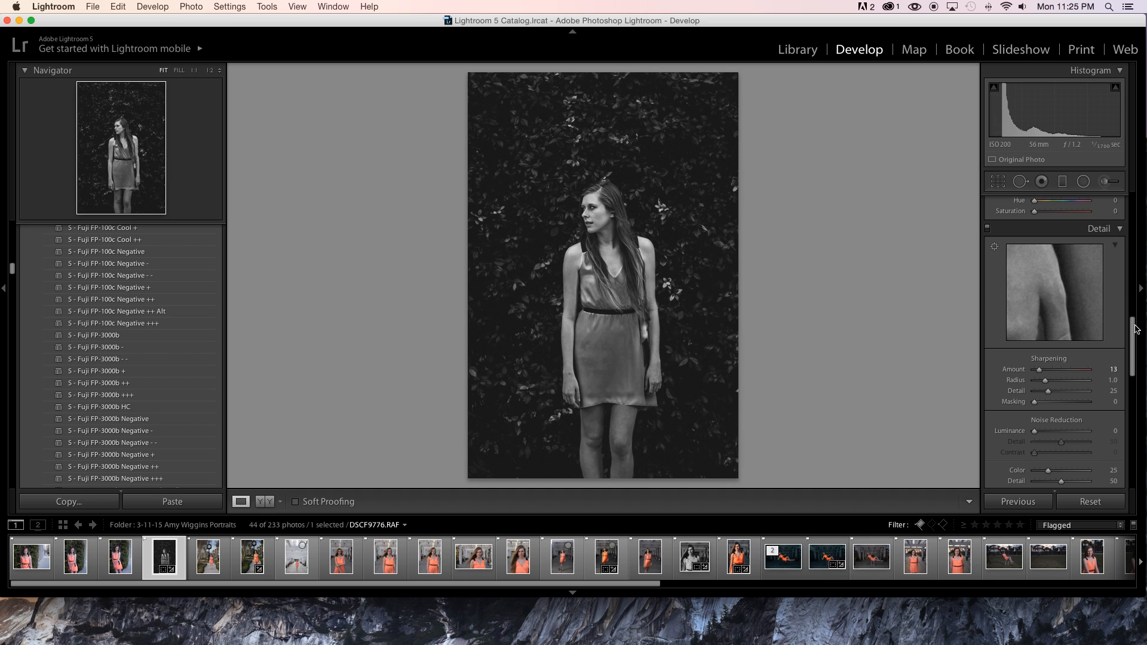
drag(1139, 325, 1126, 200)
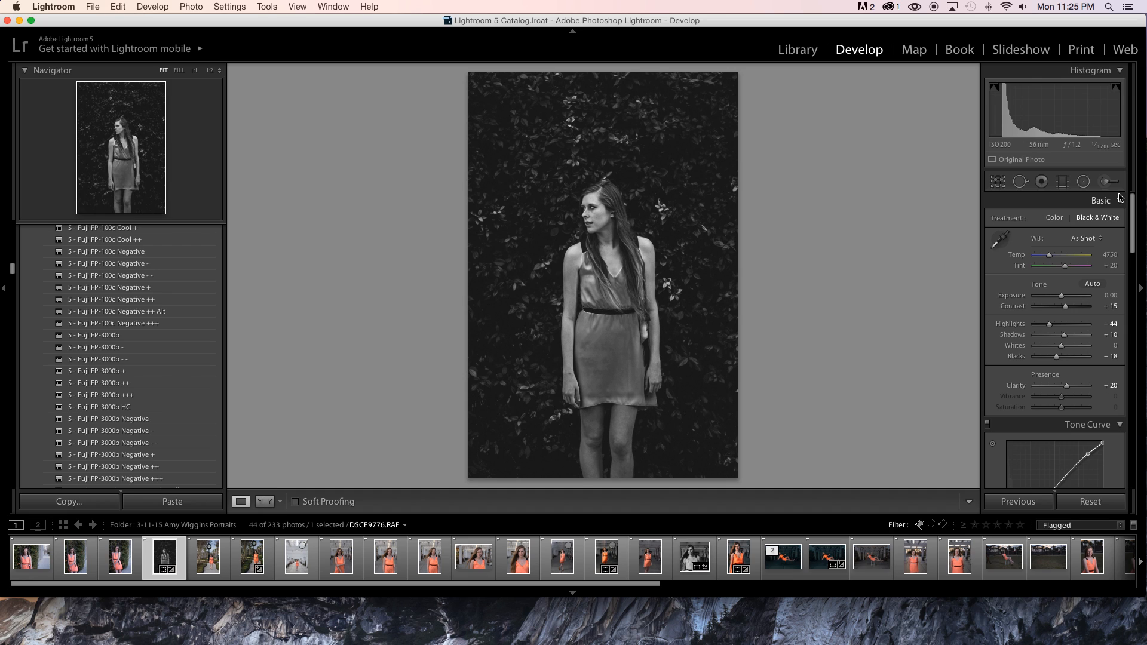